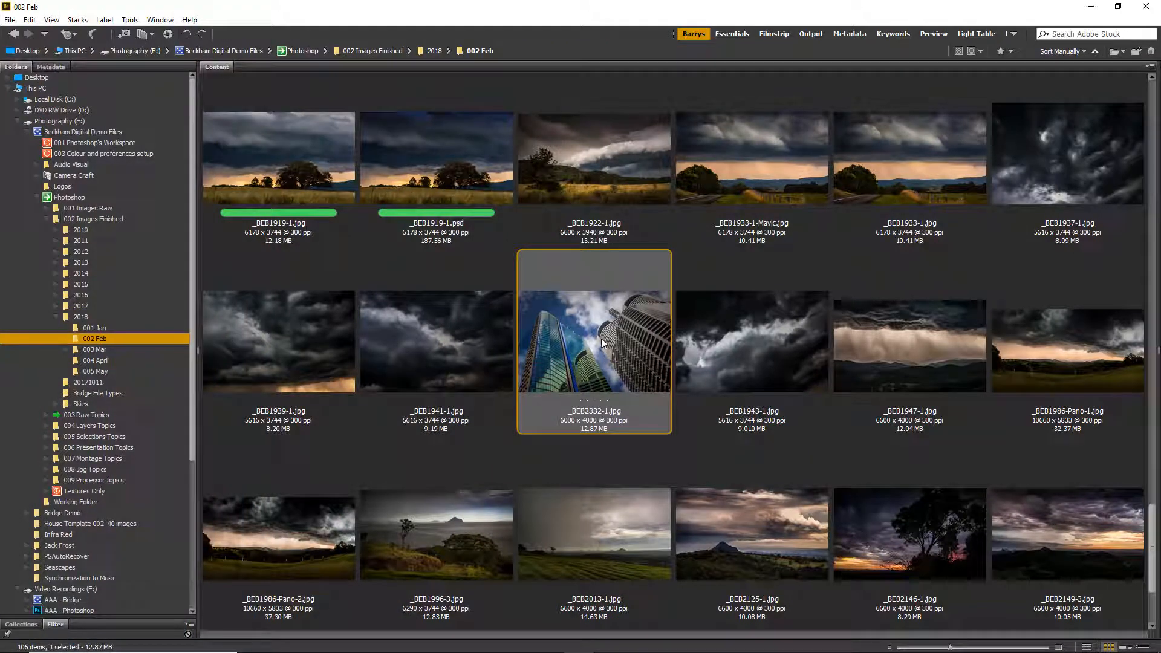
Open the skyscraper photo _BEB2332-1.jpg in Photoshop and fit it to the window.
{"action": "double_click", "coordinate": [604, 343]}
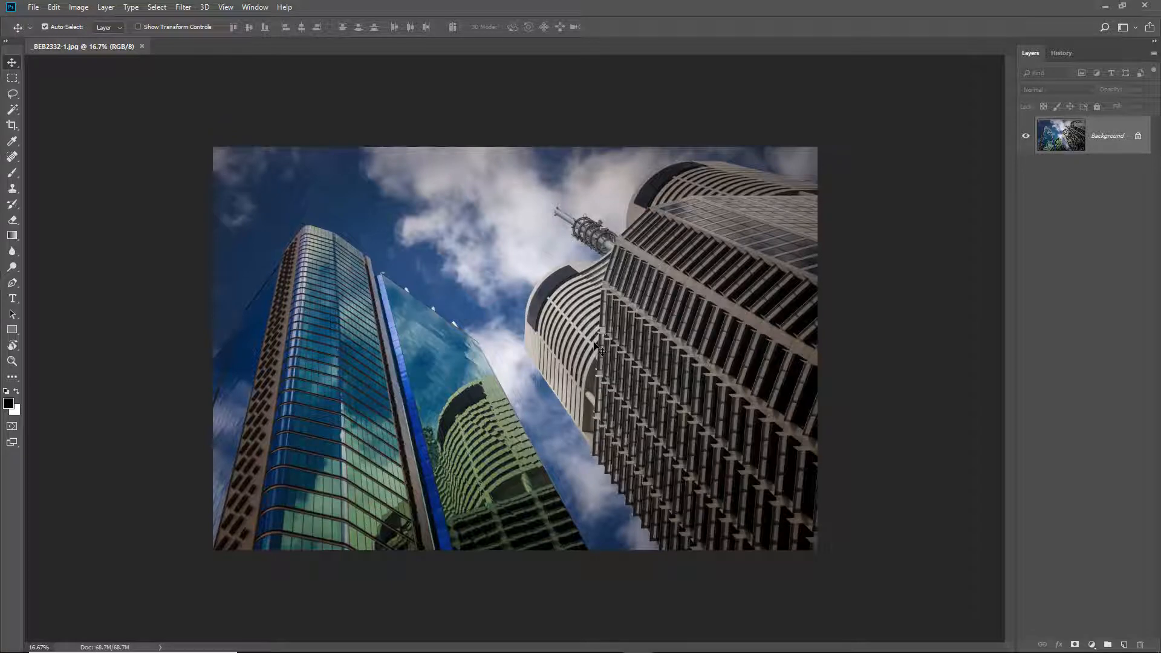
{"action": "key", "text": "ctrl+0"}
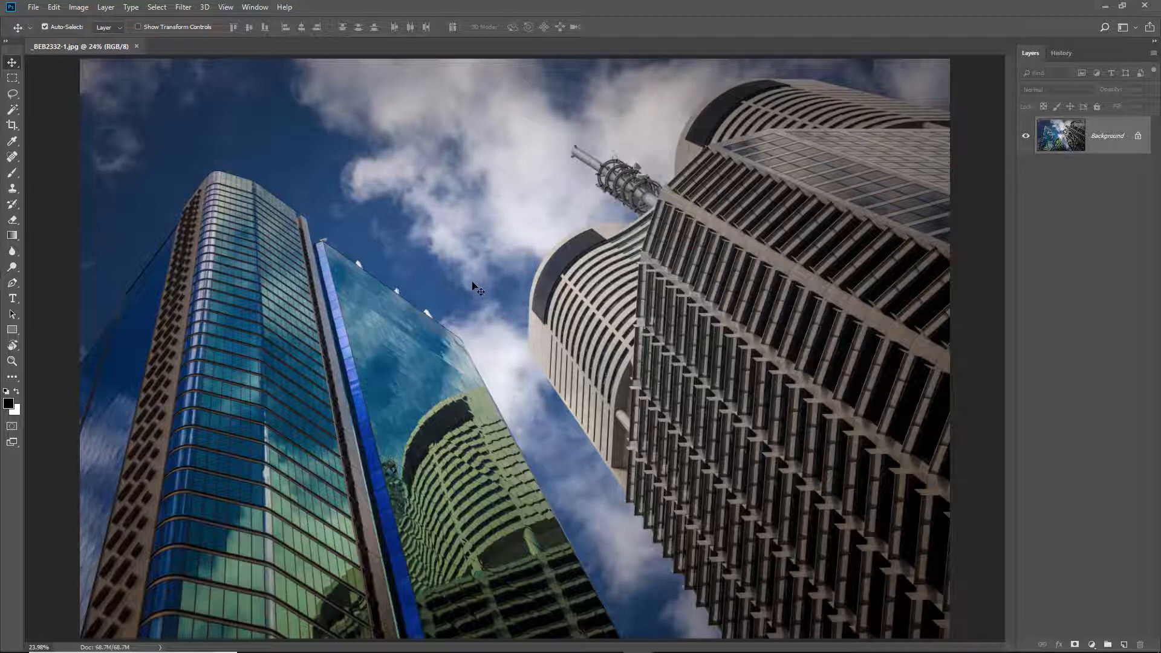
Try to move the locked Background layer with the Move tool.
{"action": "left_click", "coordinate": [668, 244]}
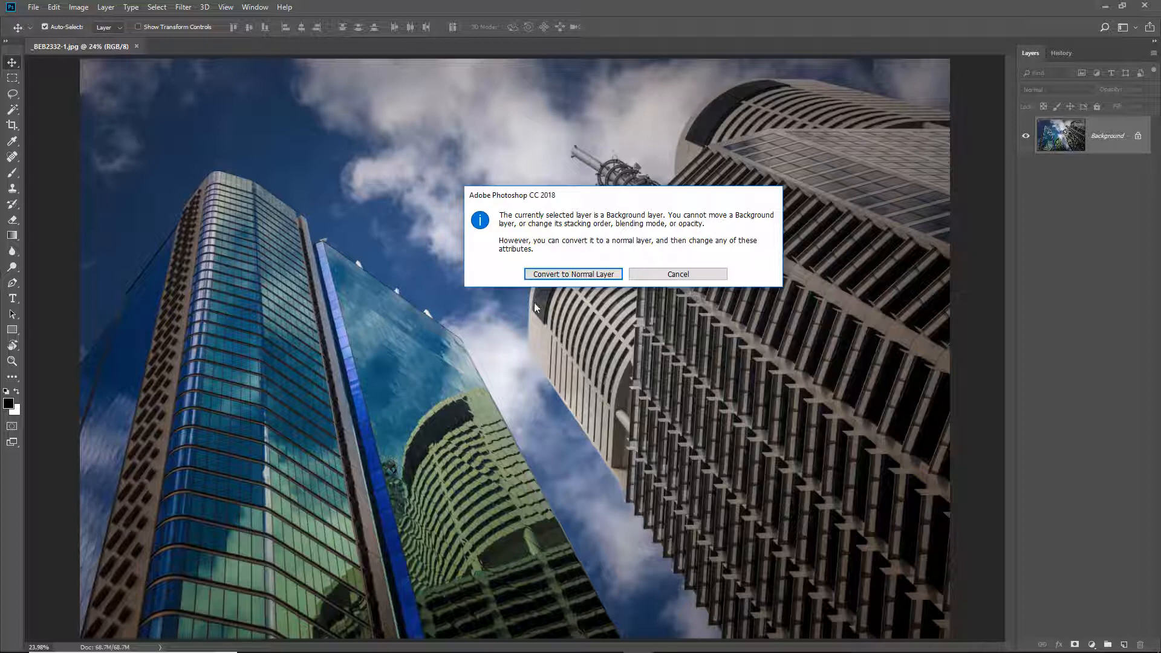
{"action": "left_click", "coordinate": [552, 275]}
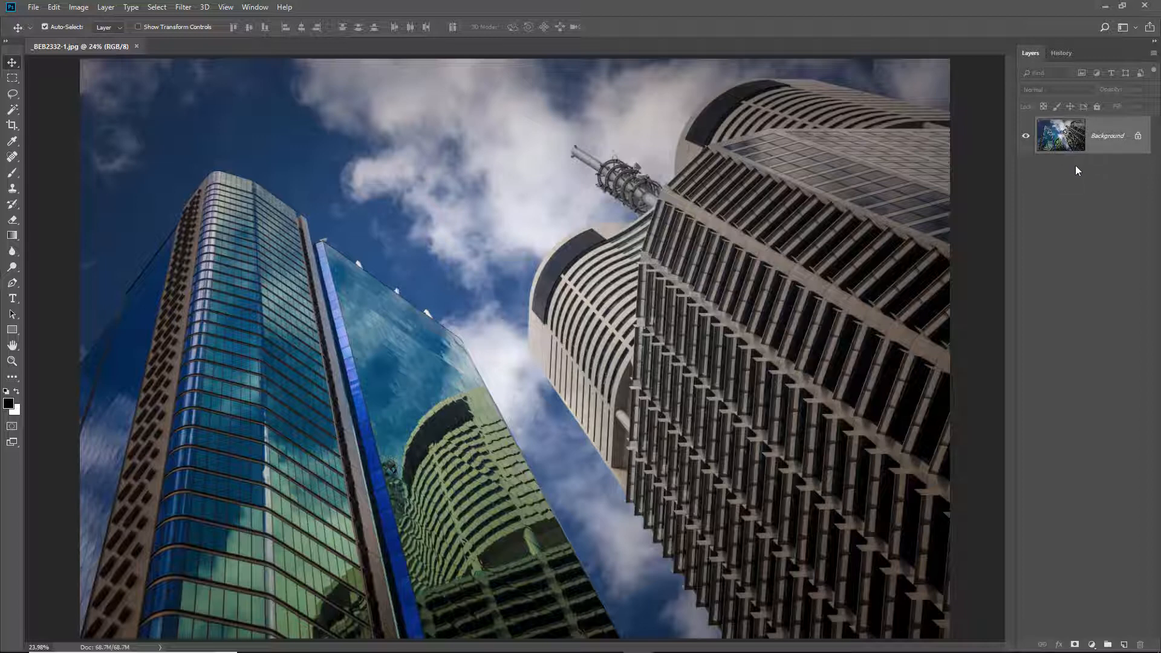
Unlock the Background layer, shift it toward the canvas's lower-left corner and move it back into place.
{"action": "left_click", "coordinate": [1138, 139]}
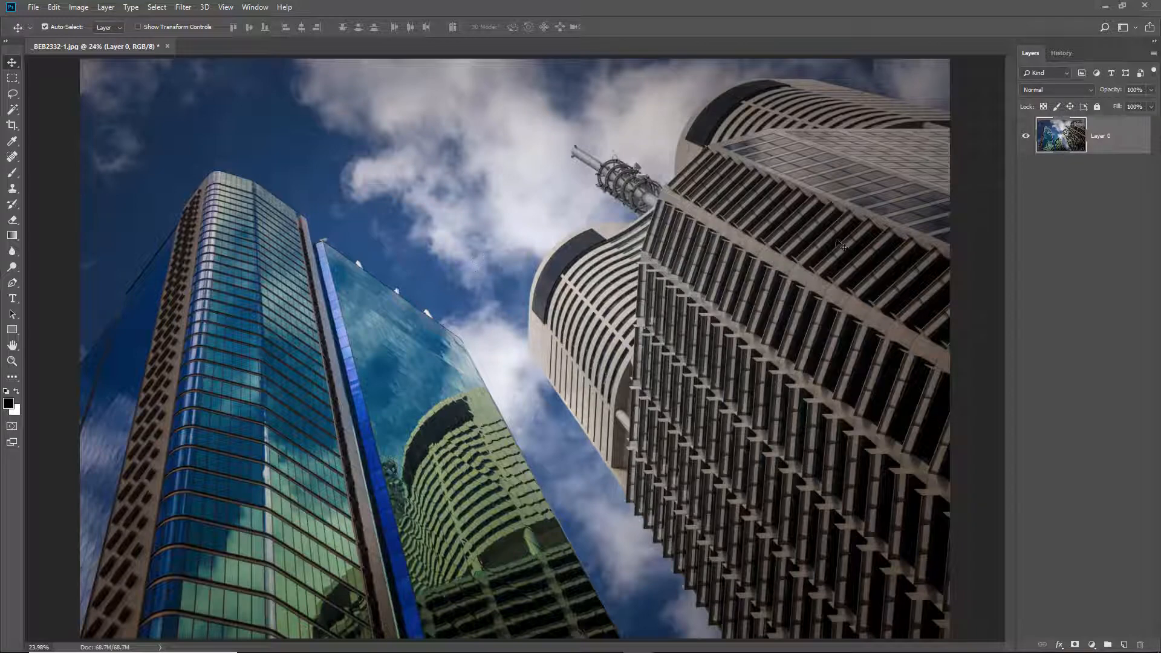
{"action": "left_click_drag", "start_coordinate": [833, 248], "coordinate": [717, 316]}
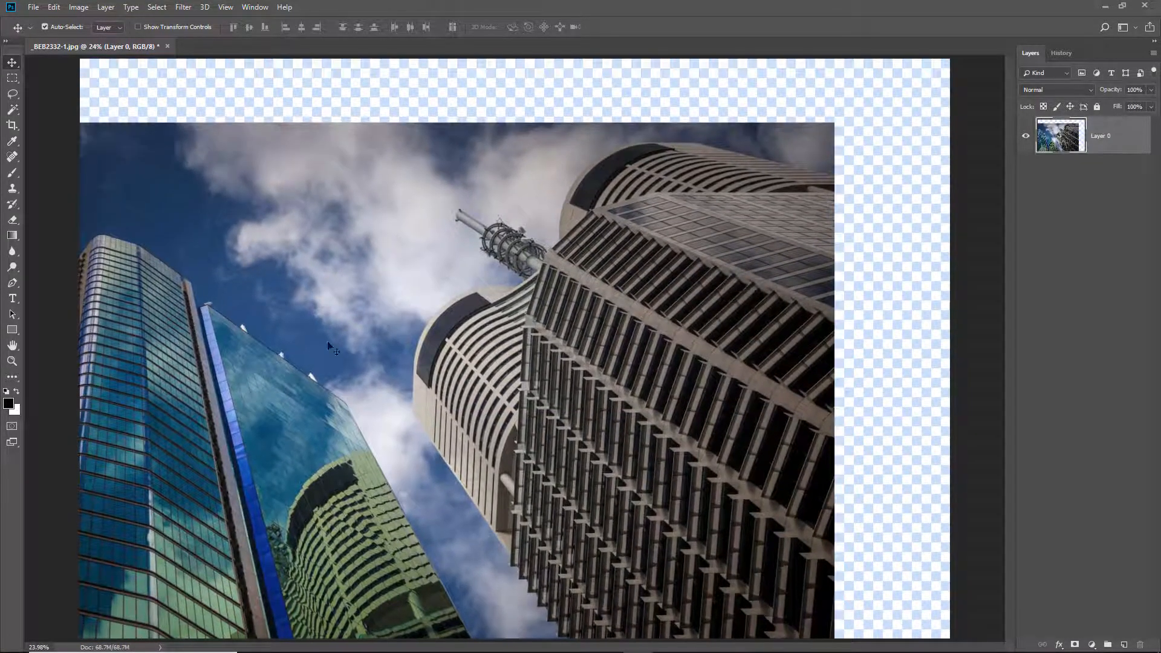
{"action": "left_click_drag", "start_coordinate": [254, 311], "coordinate": [370, 239]}
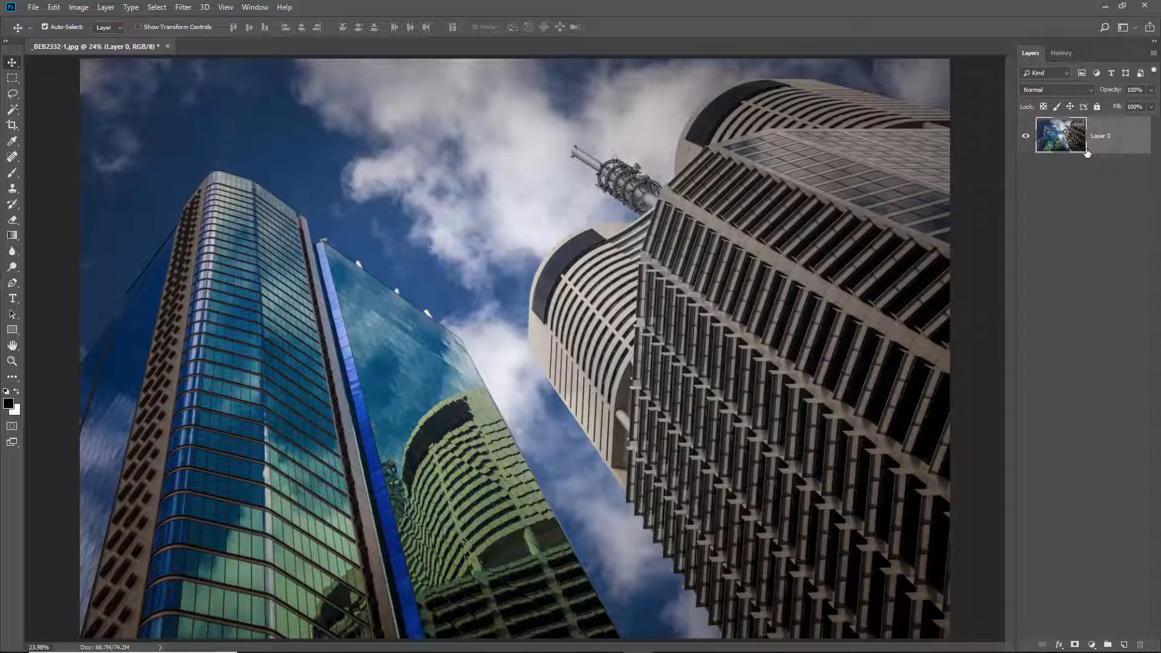
Convert Layer 0 back into a Background layer and try to move it, declining the conversion to a normal layer.
{"action": "left_click", "coordinate": [101, 12]}
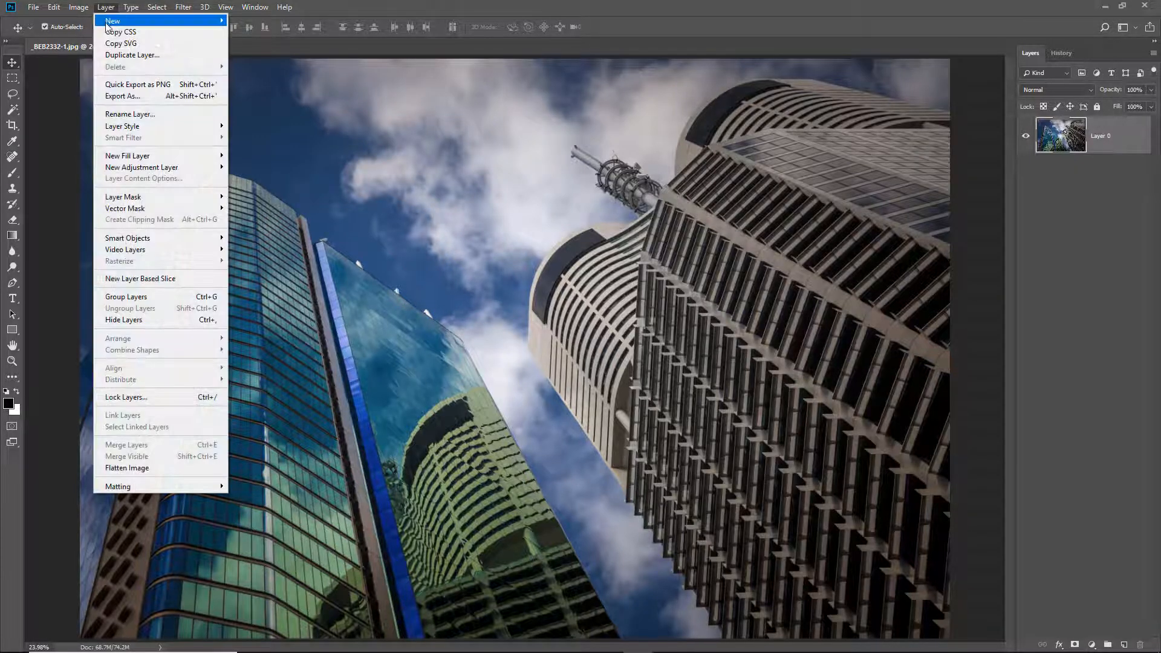
{"action": "mouse_move", "coordinate": [105, 25]}
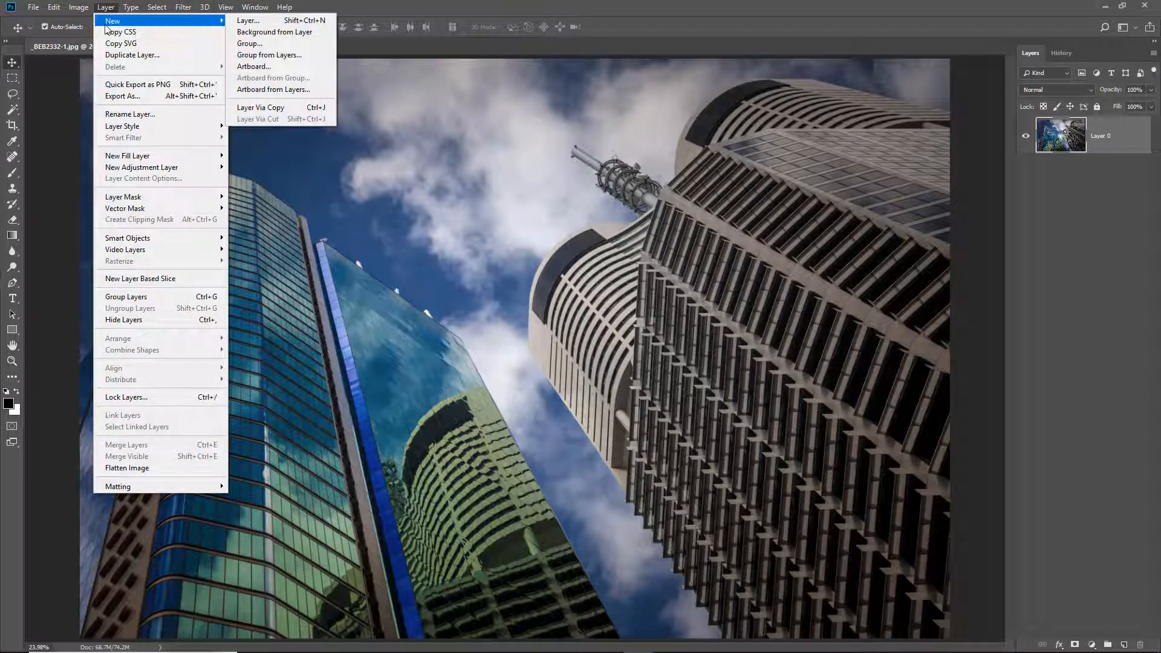
{"action": "left_click", "coordinate": [261, 33]}
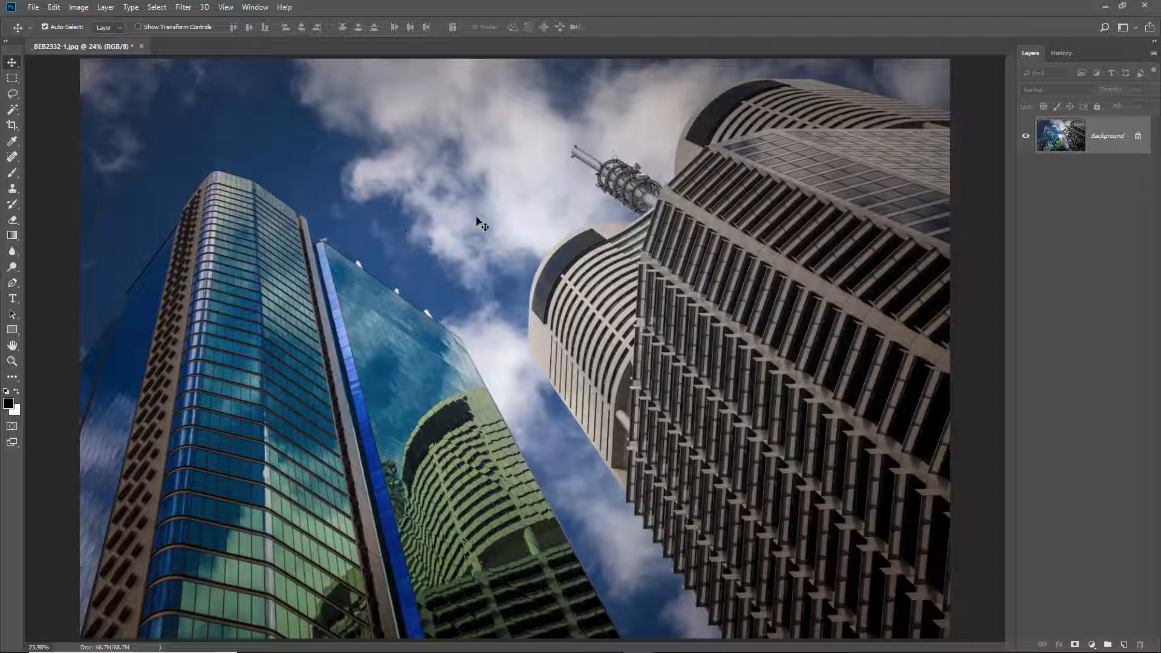
{"action": "left_click_drag", "start_coordinate": [476, 218], "coordinate": [394, 248]}
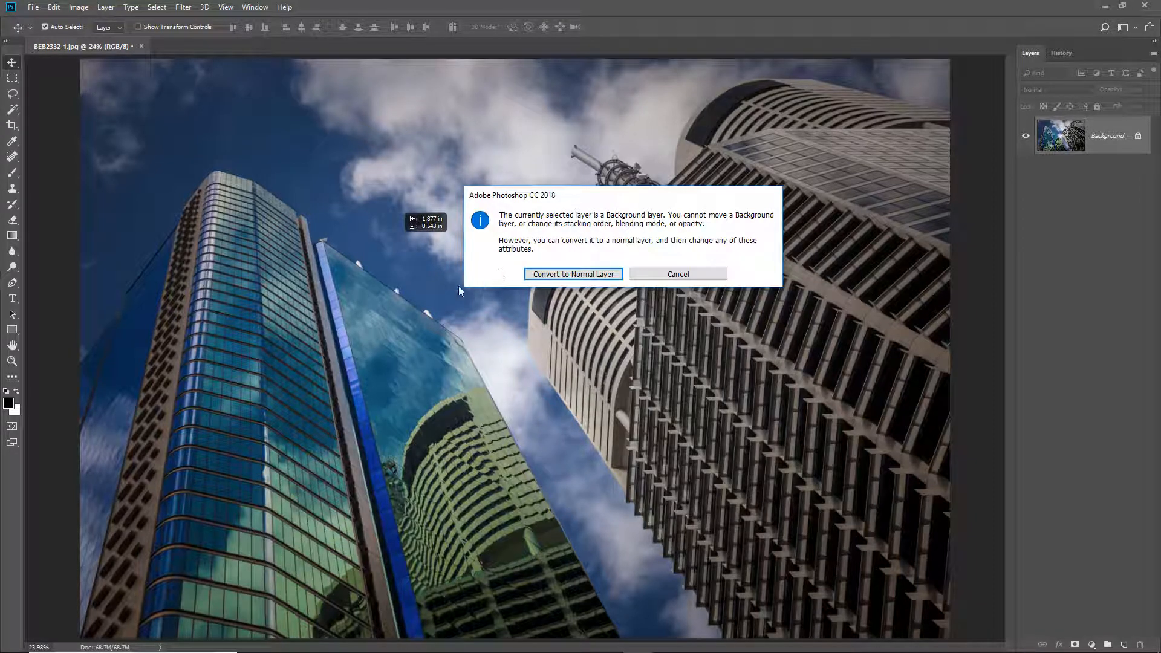
{"action": "left_click", "coordinate": [678, 275]}
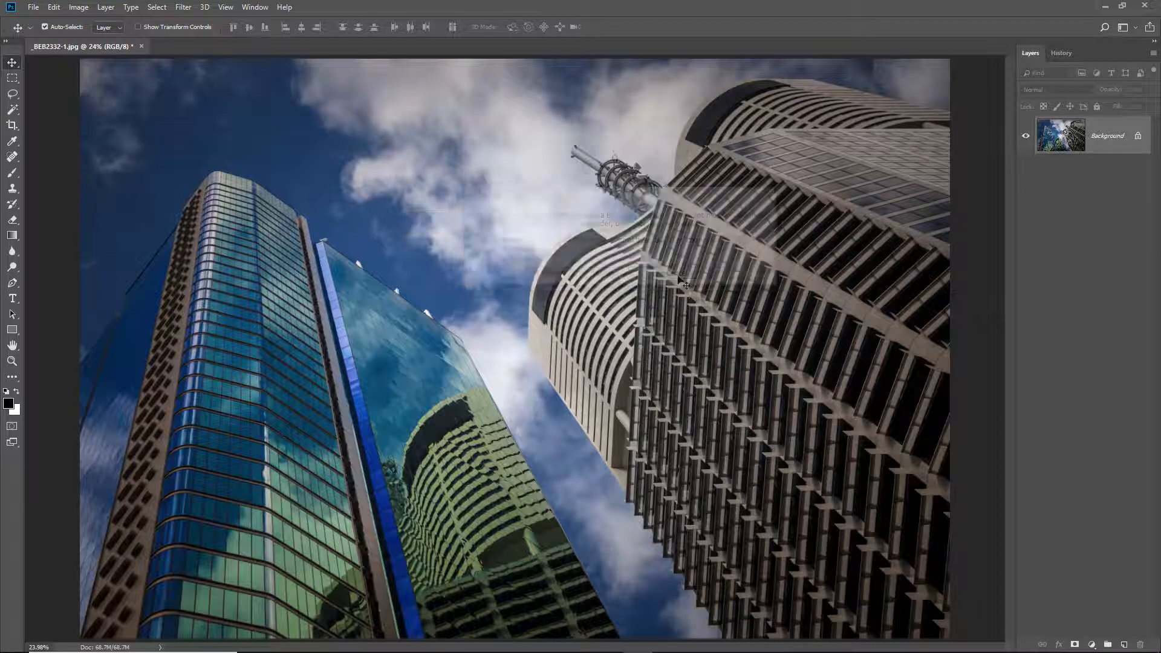
Unlock the Background layer and resize the whole image to a width of 10 inches with resampling on.
{"action": "left_click", "coordinate": [1138, 139]}
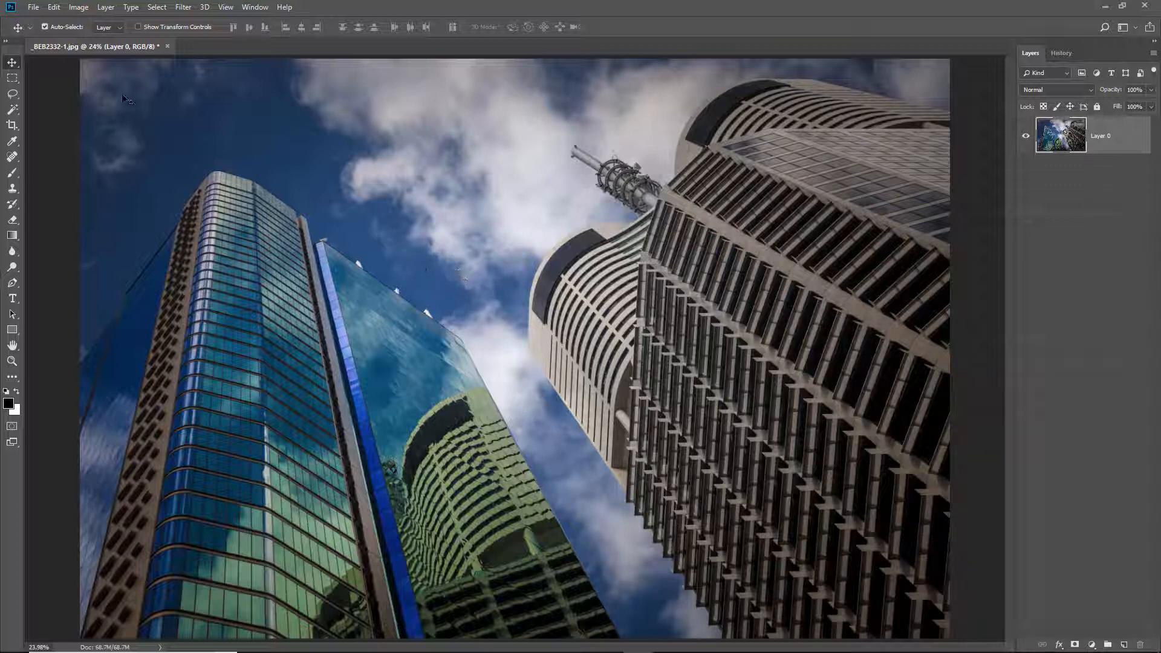
{"action": "left_click", "coordinate": [78, 7]}
{"action": "left_click", "coordinate": [87, 99]}
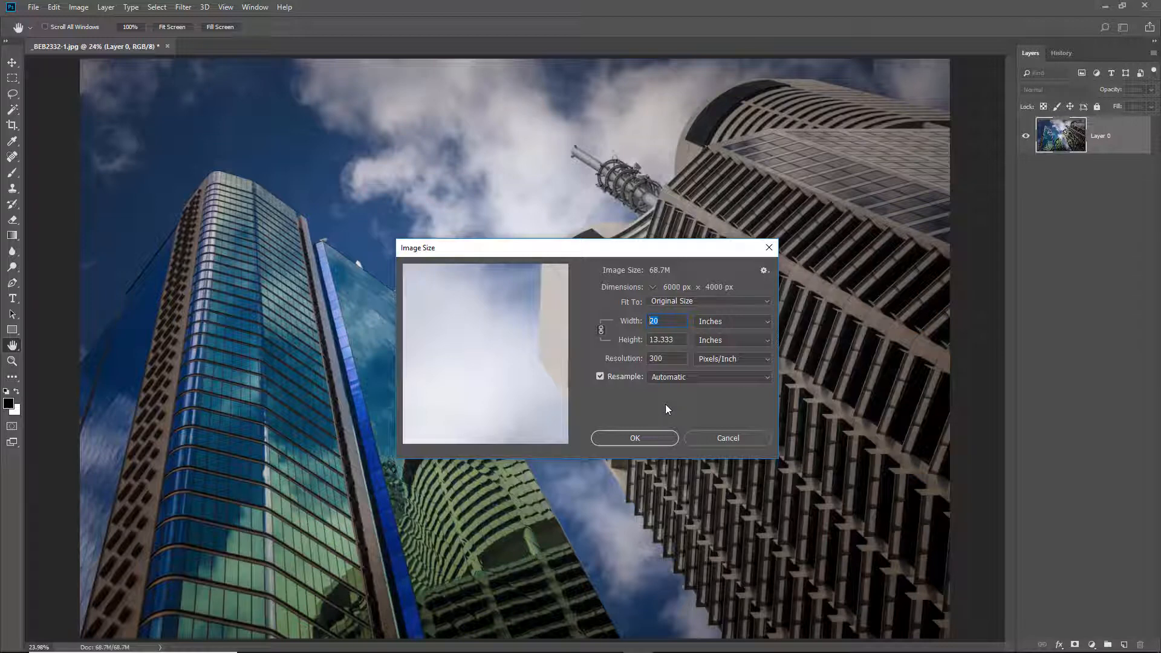
{"action": "type", "text": "10"}
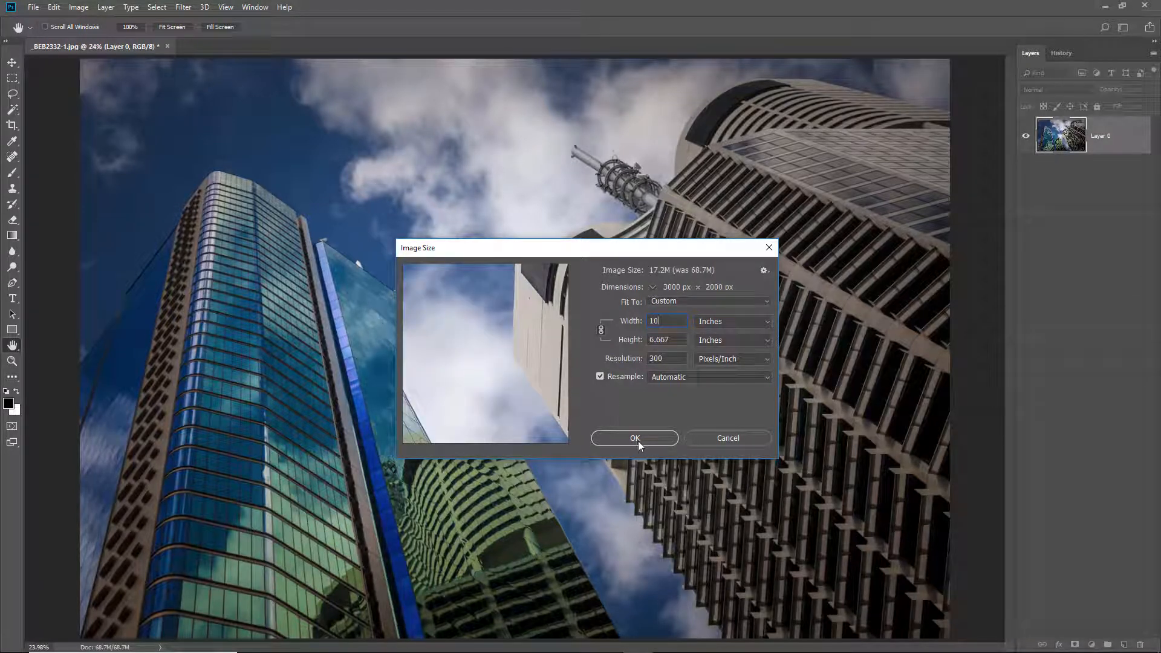
{"action": "left_click", "coordinate": [635, 438]}
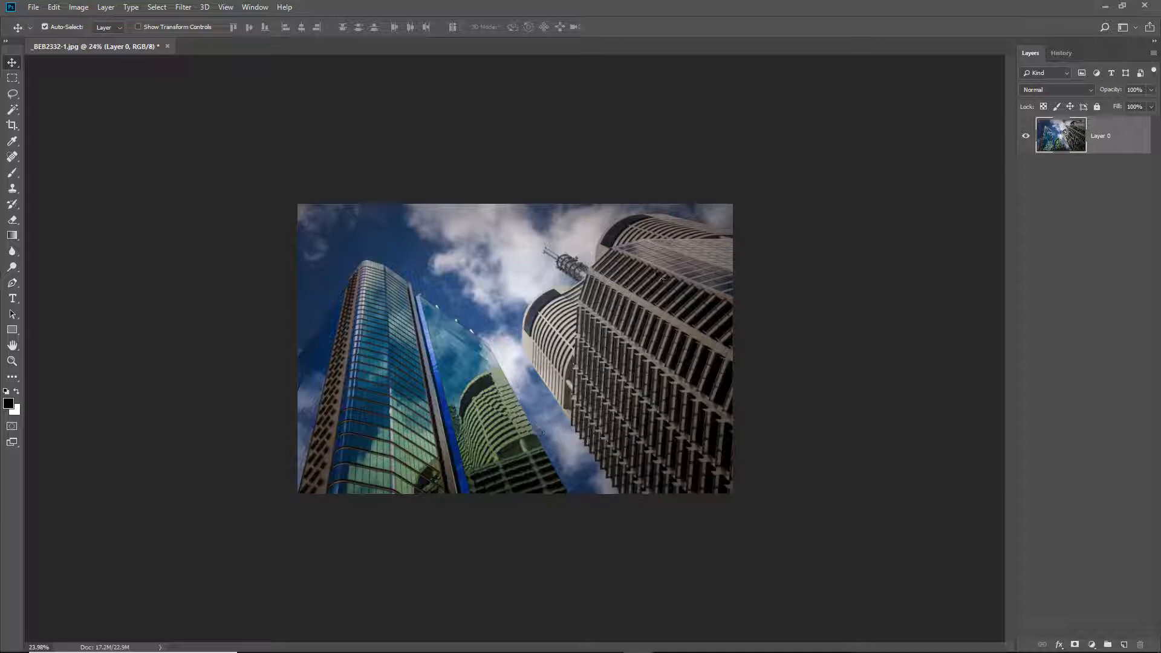
Shift the resized layer about 3.8 inches left and 2.7 inches down, and move it back.
{"action": "left_click_drag", "start_coordinate": [677, 268], "coordinate": [505, 386]}
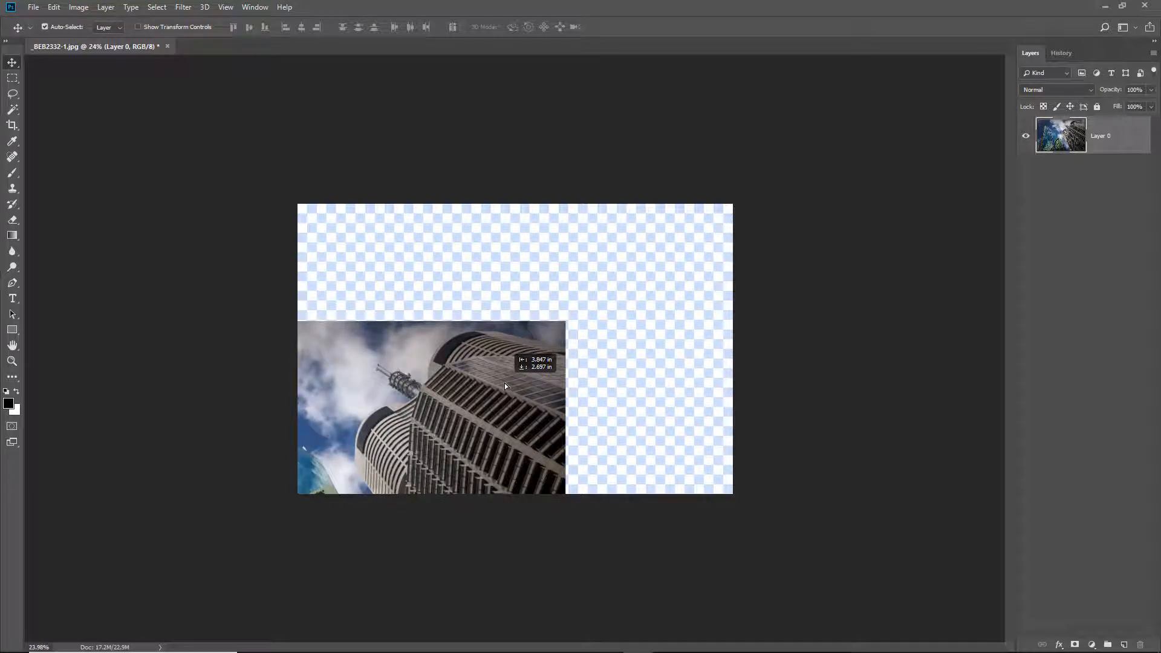
{"action": "left_click_drag", "start_coordinate": [505, 385], "coordinate": [660, 279]}
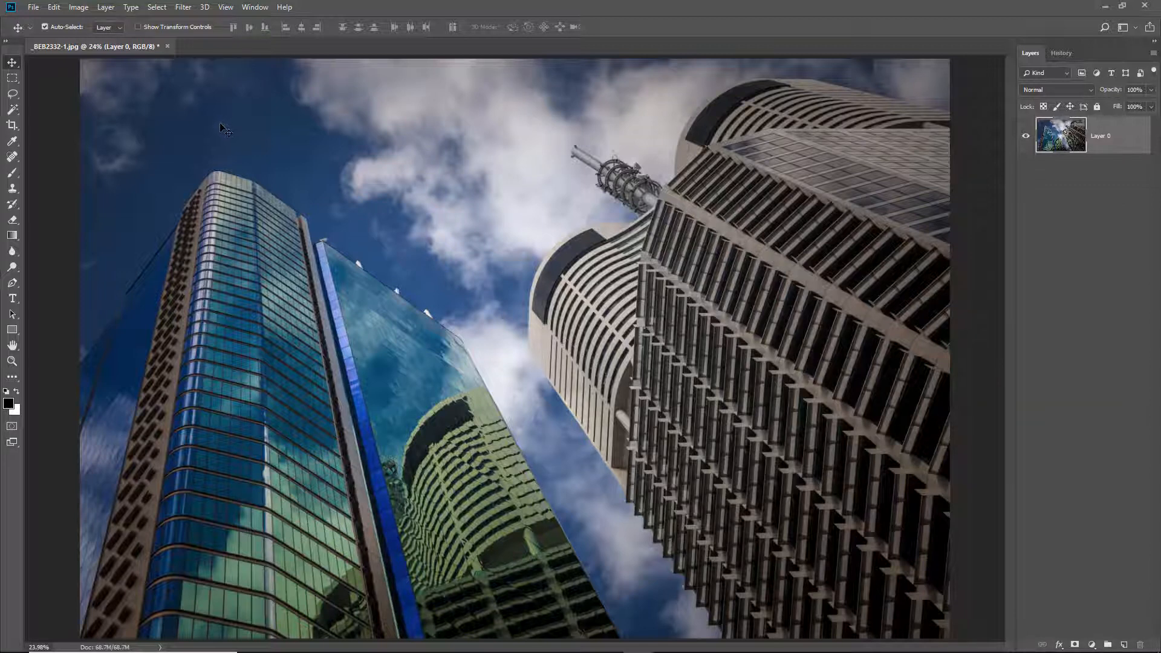
Reduce the canvas width to 10 inches from the centre anchor, accept the clipping, and nudge the layer within the canvas.
{"action": "left_click", "coordinate": [77, 8]}
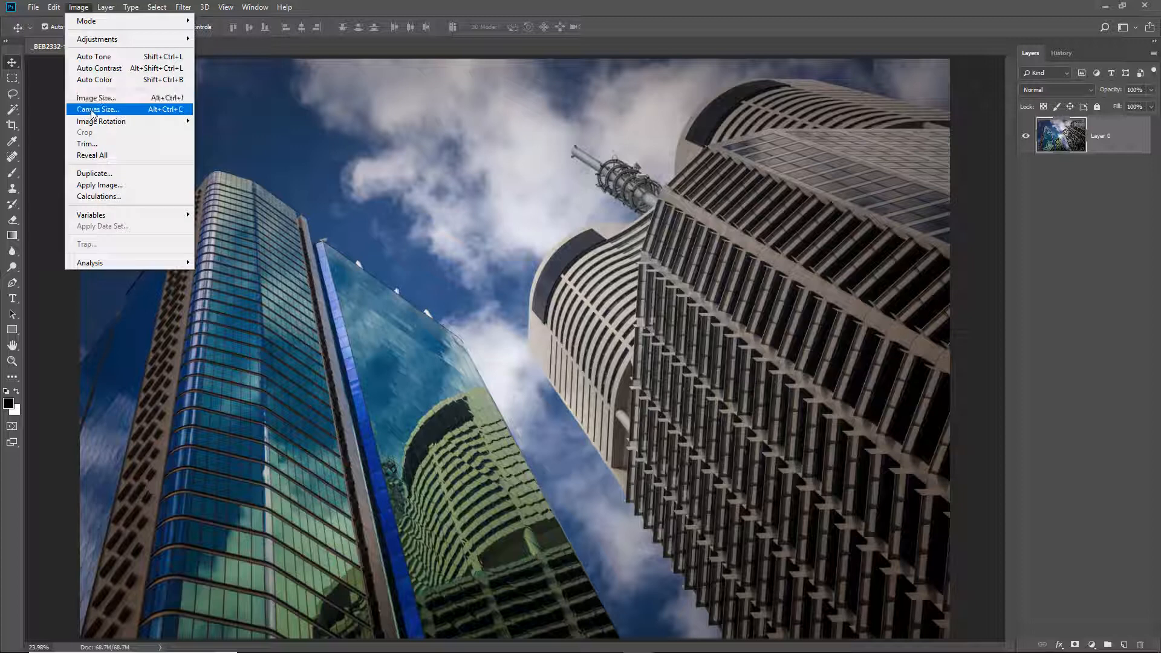
{"action": "left_click", "coordinate": [90, 110]}
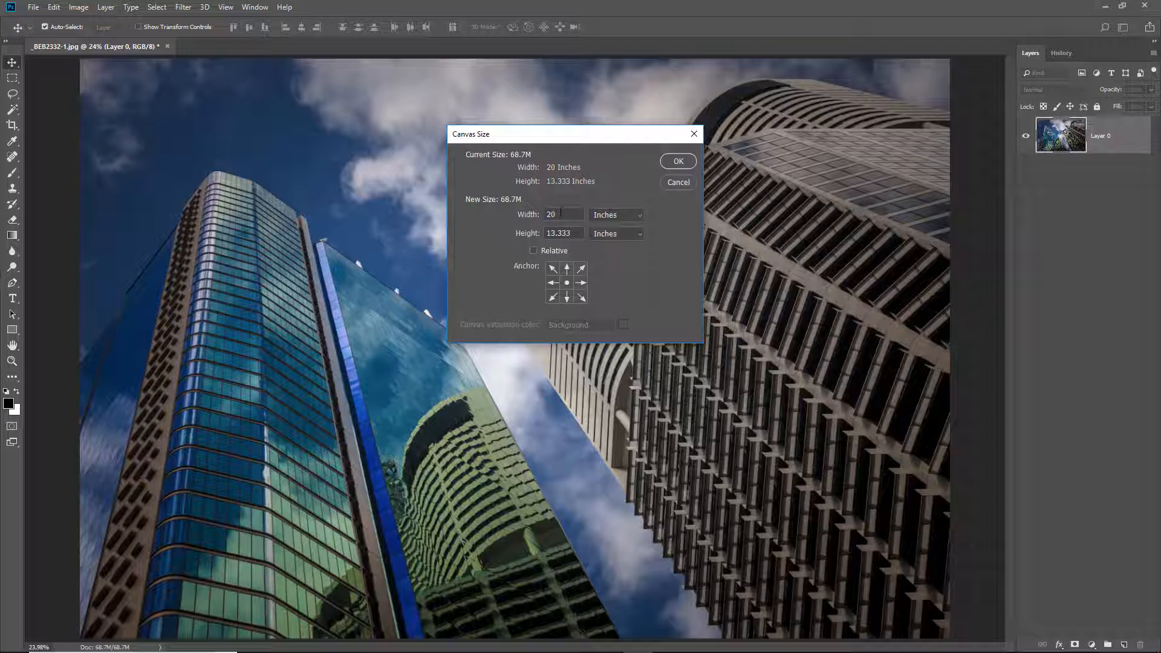
{"action": "left_click_drag", "start_coordinate": [560, 214], "coordinate": [538, 213]}
{"action": "type", "text": "10"}
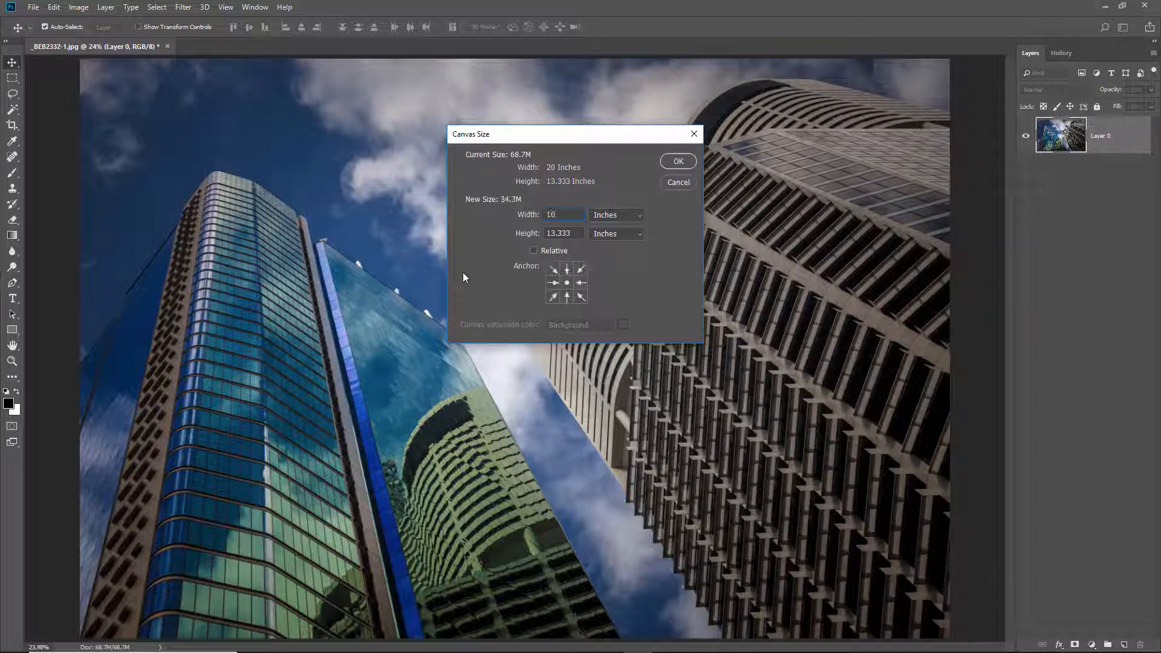
{"action": "left_click", "coordinate": [679, 162]}
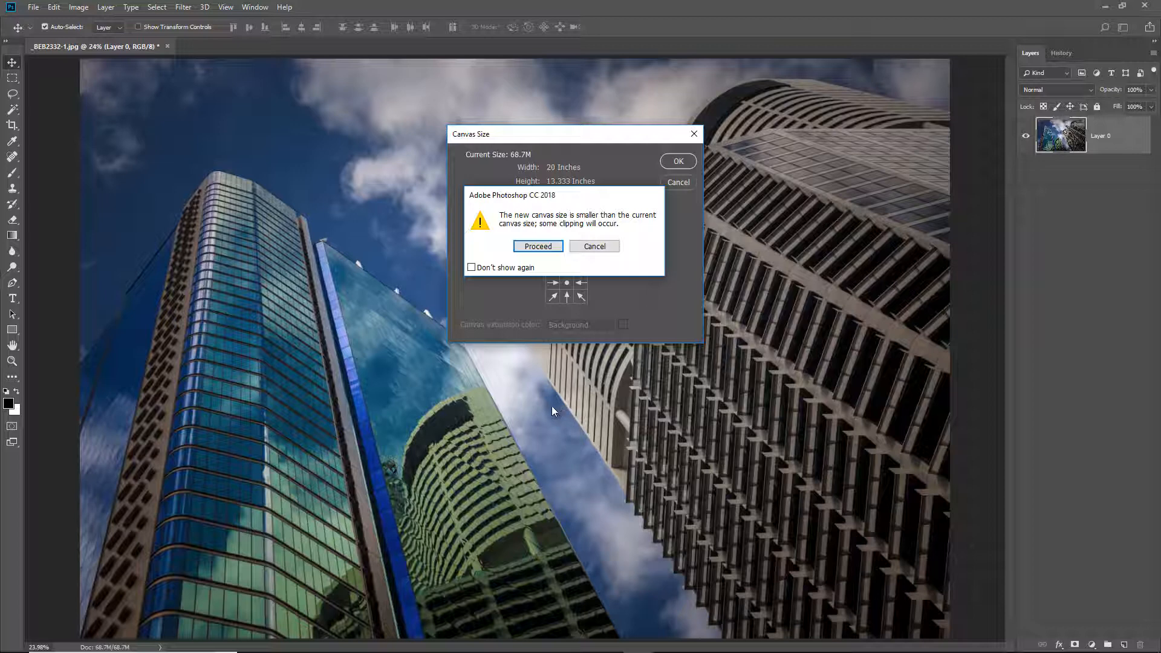
{"action": "left_click", "coordinate": [538, 246]}
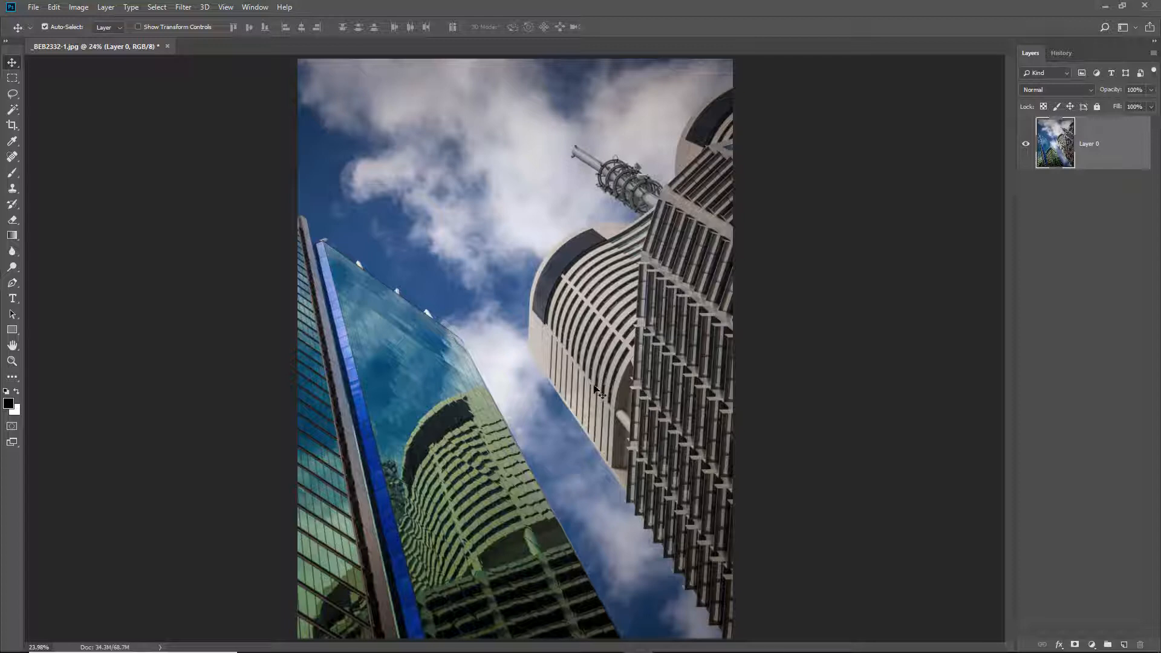
{"action": "mouse_move", "coordinate": [671, 370]}
{"action": "left_mouse_down"}
{"action": "mouse_move", "coordinate": [402, 362]}
{"action": "mouse_move", "coordinate": [818, 376]}
{"action": "mouse_move", "coordinate": [904, 363]}
{"action": "mouse_move", "coordinate": [786, 354]}
{"action": "mouse_move", "coordinate": [661, 368]}
{"action": "left_mouse_up"}
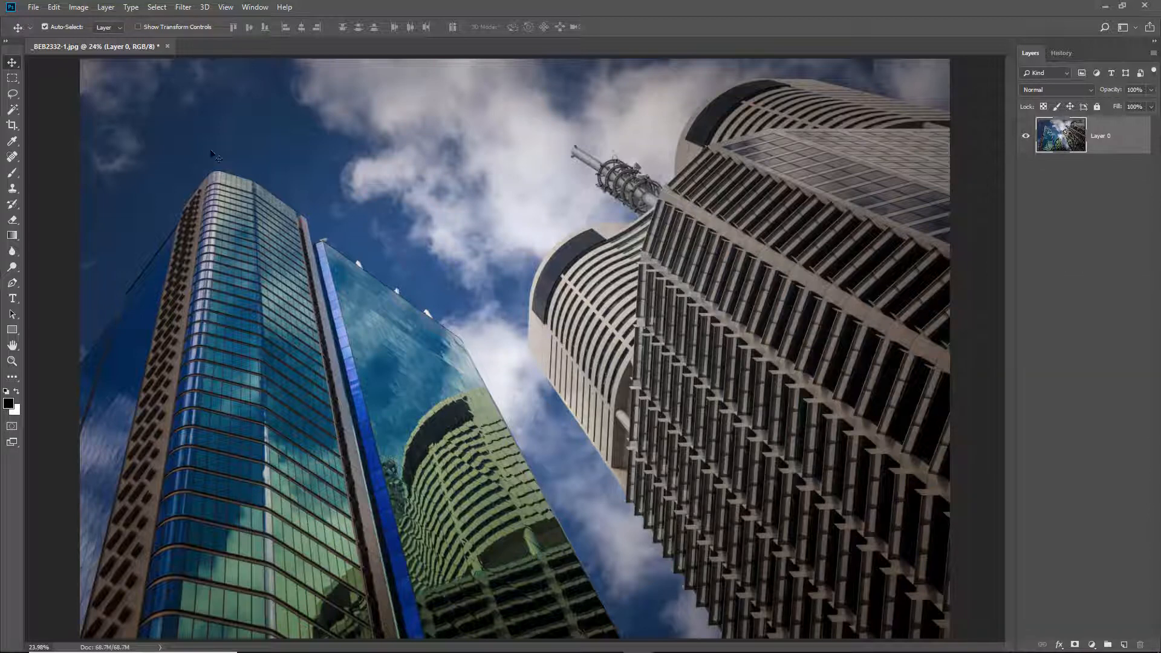
Extend the canvas by 4 inches in width and height relative to its size, and fit it to the window.
{"action": "left_click", "coordinate": [78, 8]}
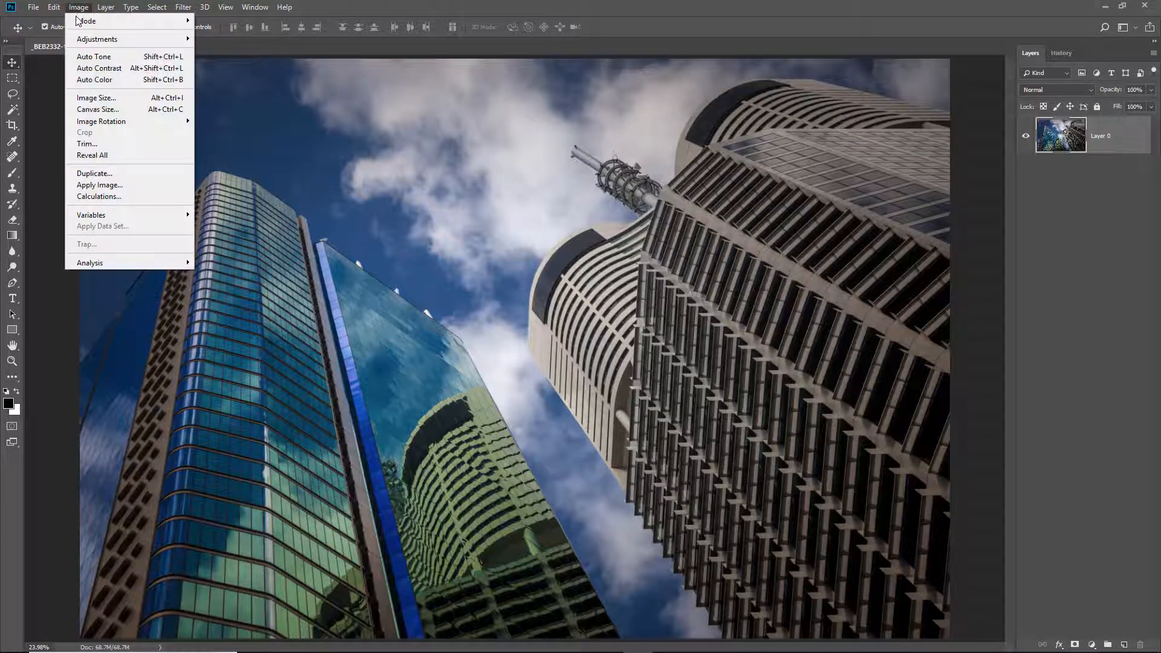
{"action": "left_click", "coordinate": [79, 112]}
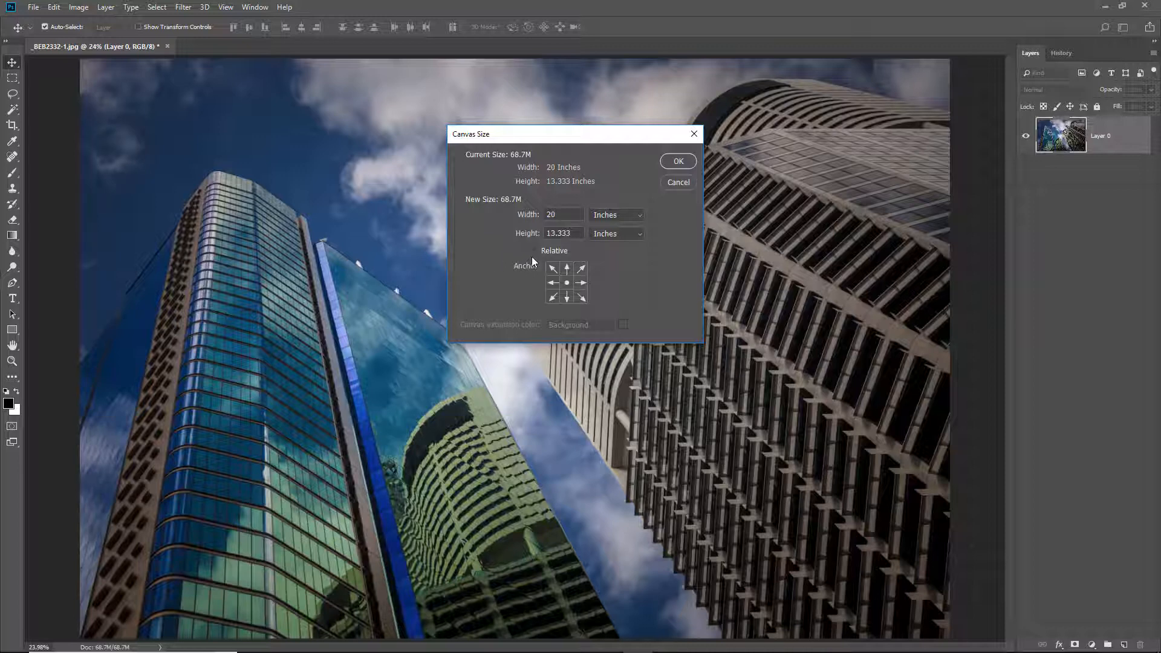
{"action": "double_click", "coordinate": [555, 216]}
{"action": "key", "text": "Tab"}
{"action": "type", "text": "4"}
{"action": "left_click", "coordinate": [678, 162]}
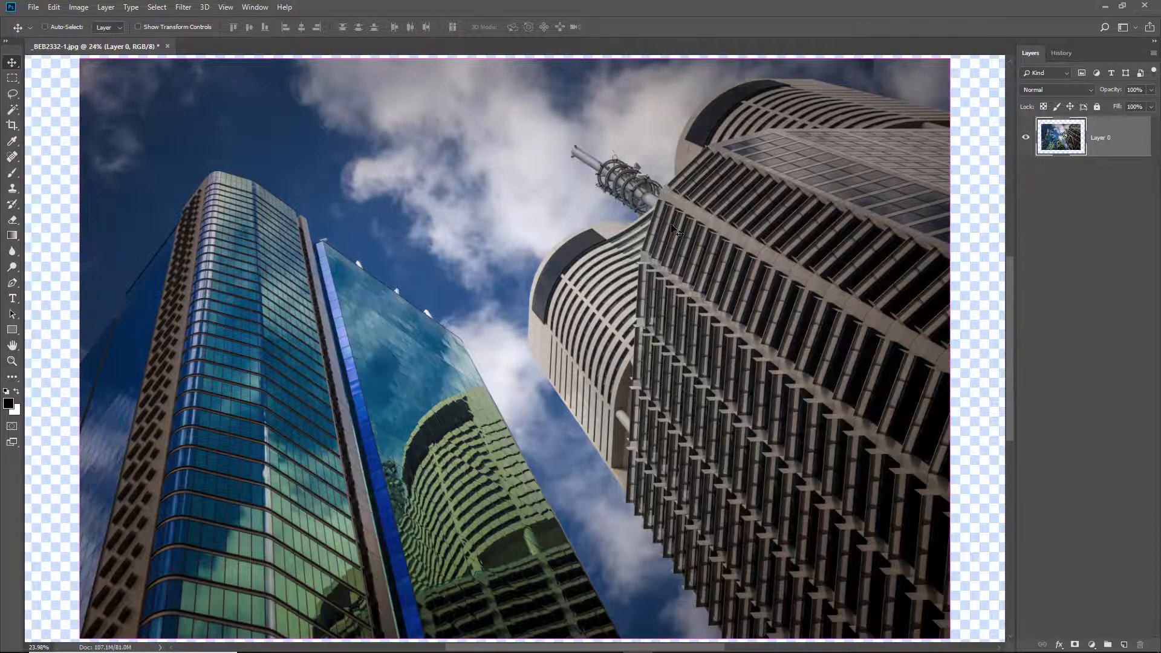
{"action": "key", "text": "ctrl+0"}
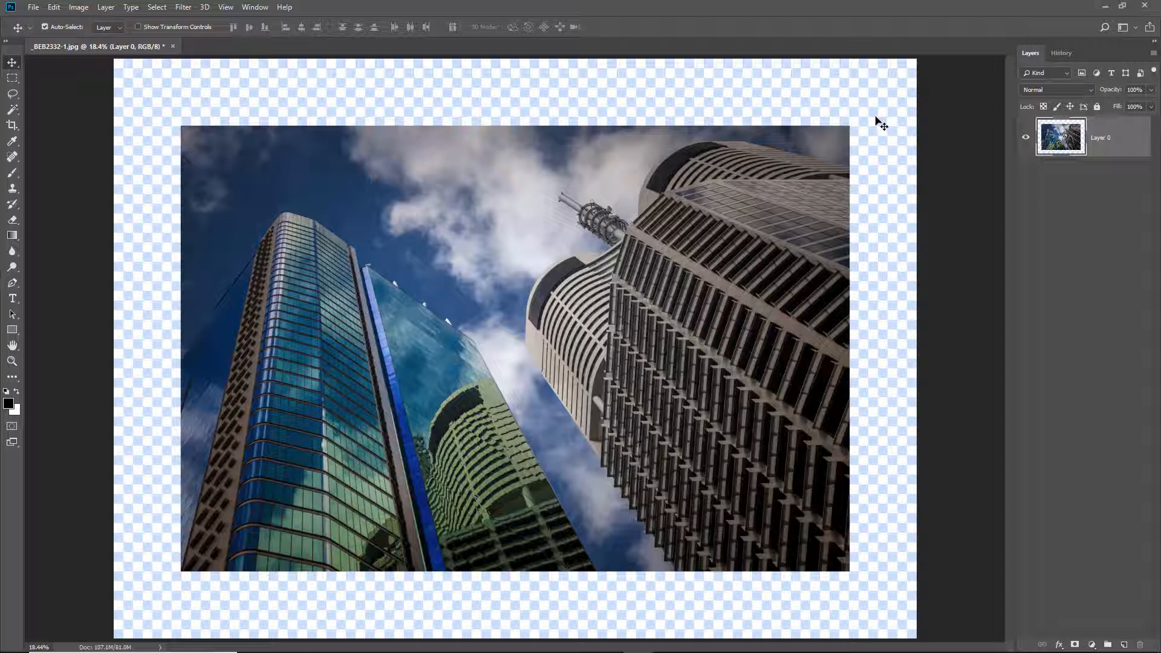
Deselect Layer 0, revert the image to its last saved version, and fit it to the window.
{"action": "left_click_drag", "start_coordinate": [808, 168], "coordinate": [817, 194]}
{"action": "left_click", "coordinate": [1079, 218]}
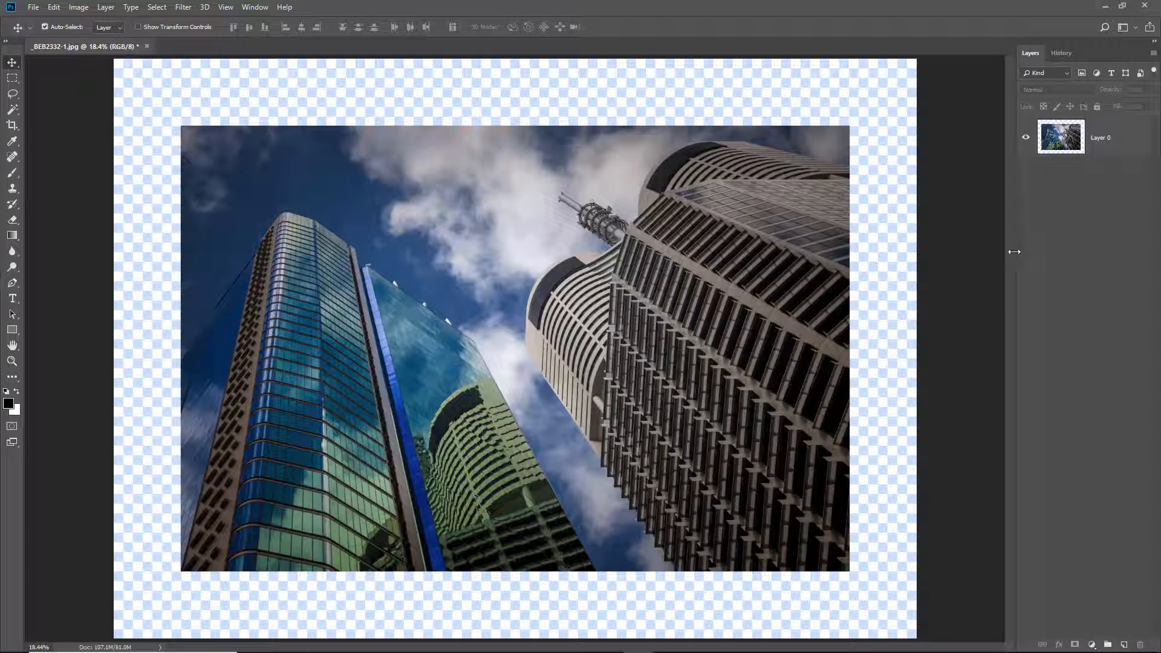
{"action": "key", "text": "F12"}
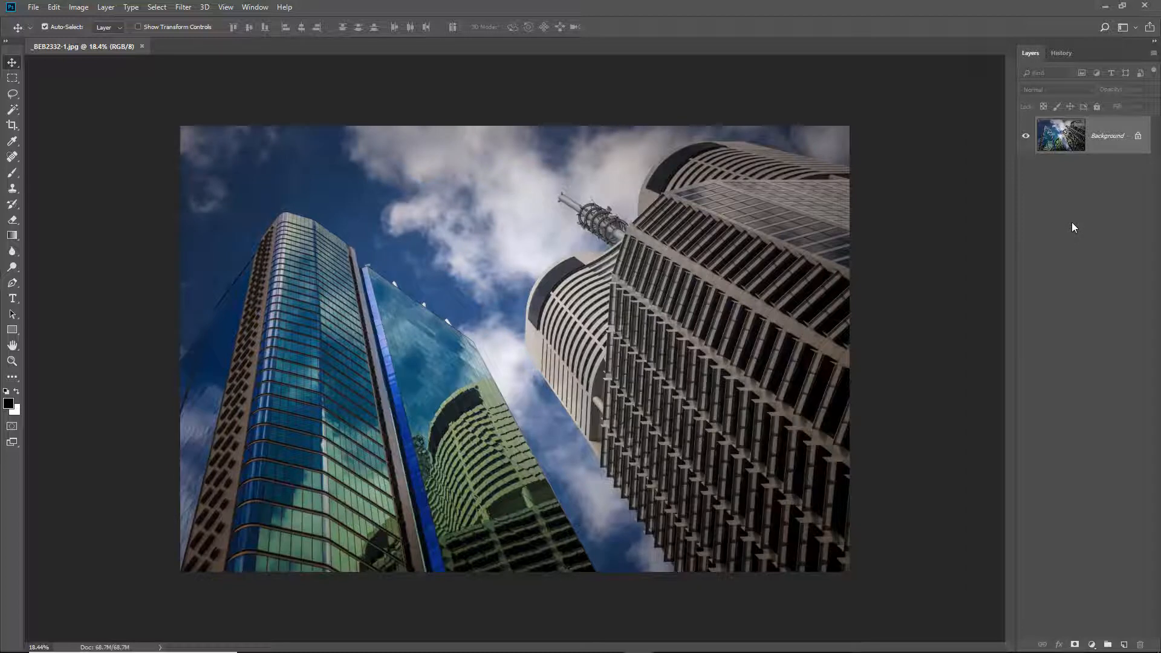
{"action": "key", "text": "ctrl+0"}
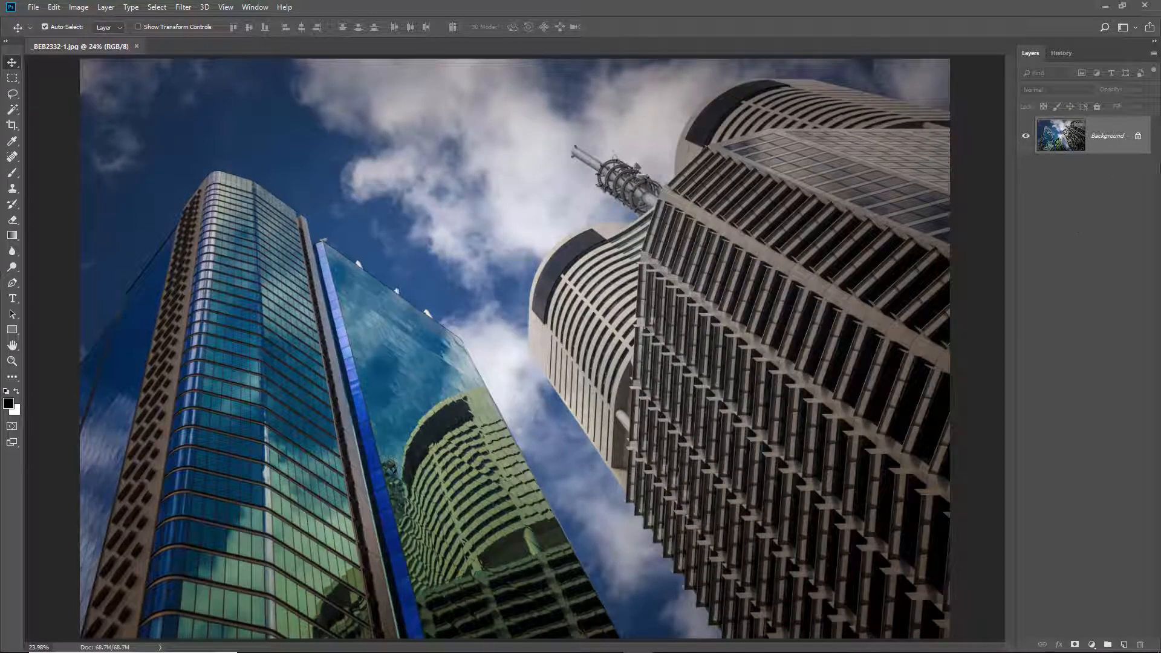
Unlock the Background layer and scale it down proportionally with Free Transform to about 71%, keeping its lower-left corner in place.
{"action": "left_click", "coordinate": [1137, 136]}
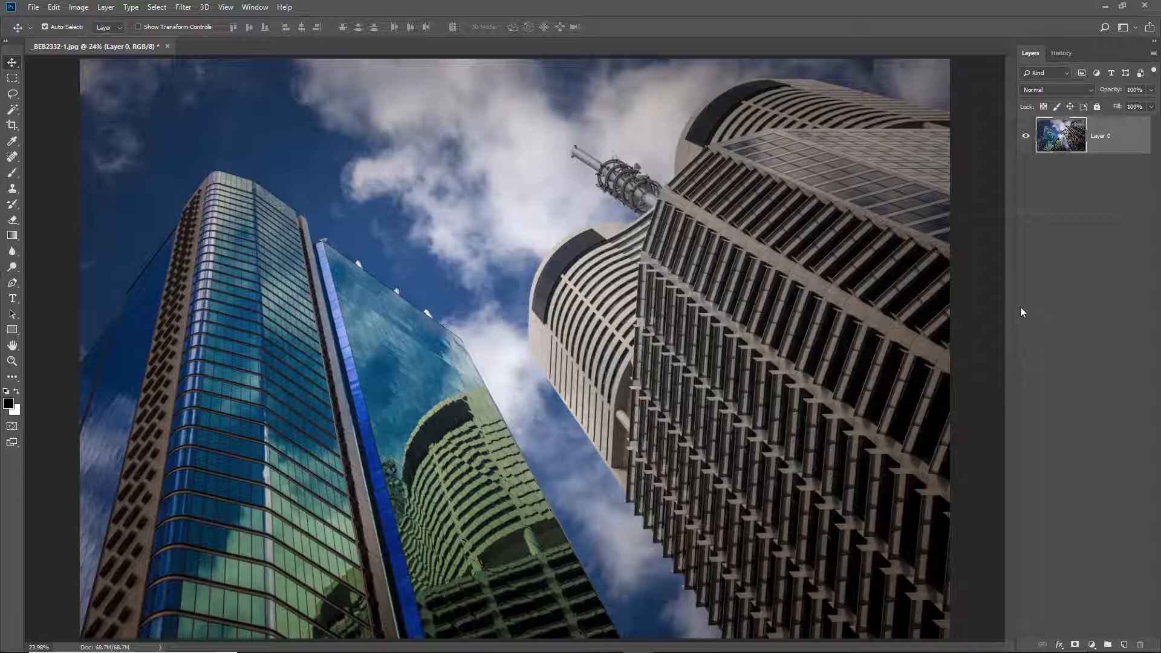
{"action": "left_click", "coordinate": [54, 7]}
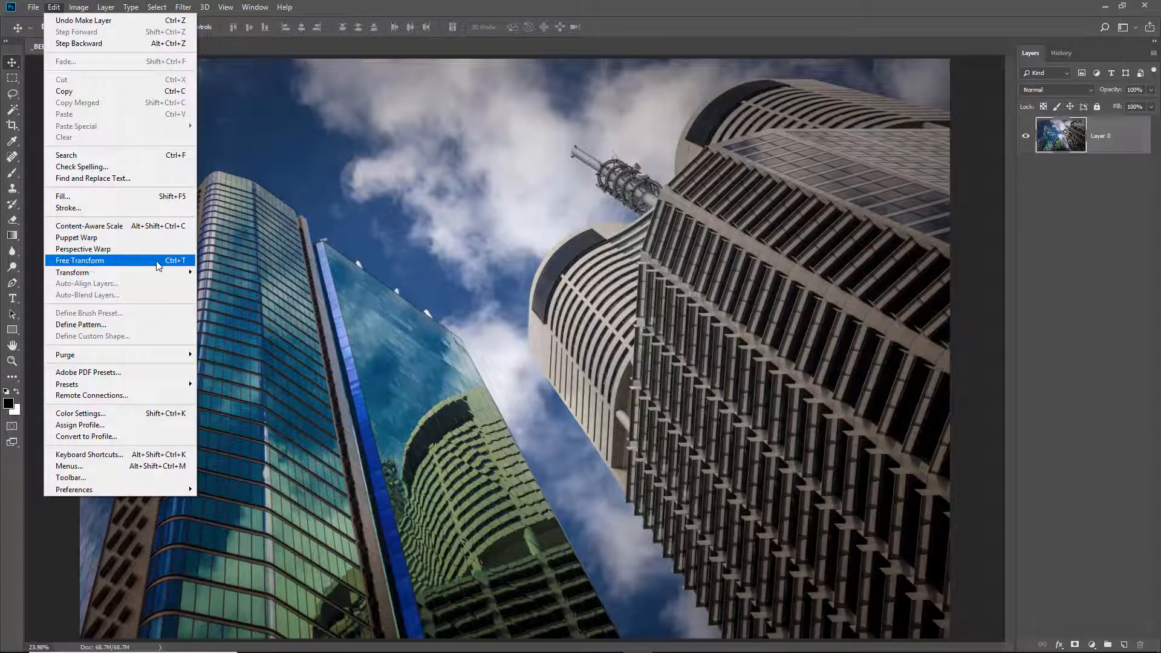
{"action": "left_click", "coordinate": [177, 264]}
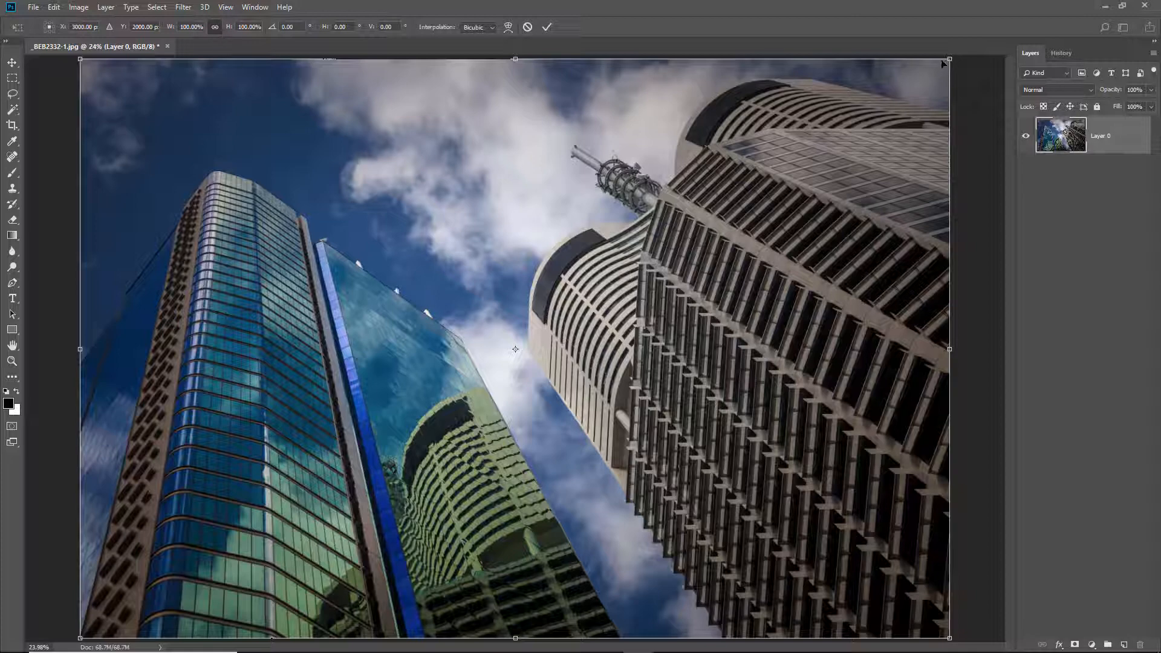
{"action": "left_click_drag", "start_coordinate": [938, 64], "coordinate": [697, 218]}
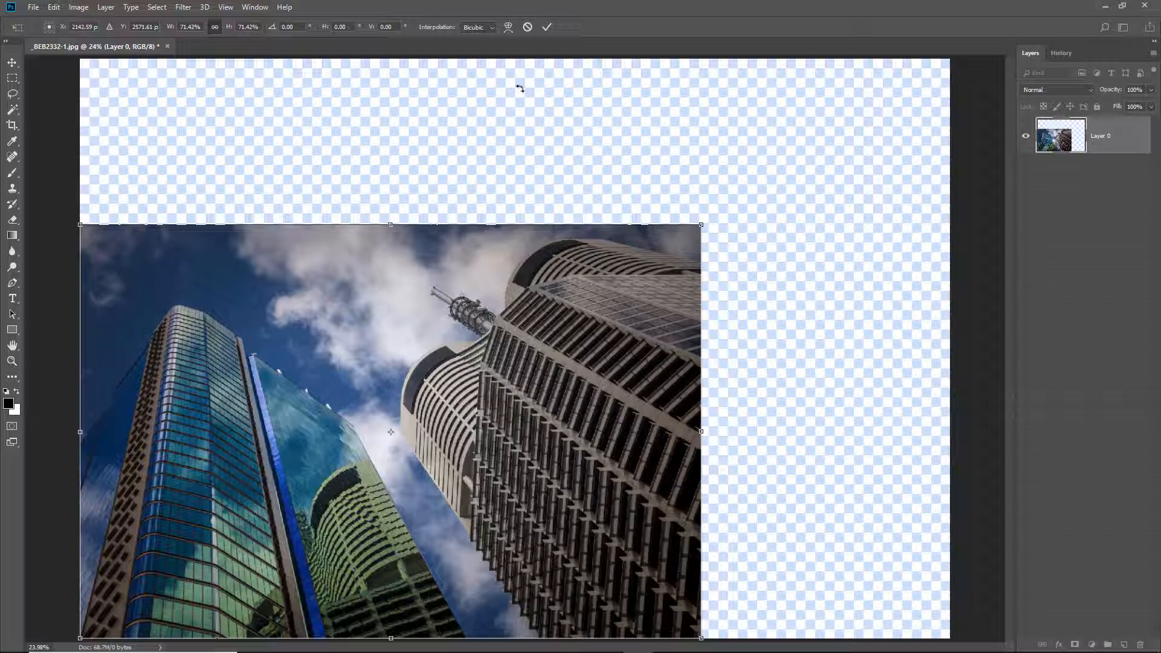
{"action": "left_click", "coordinate": [547, 27]}
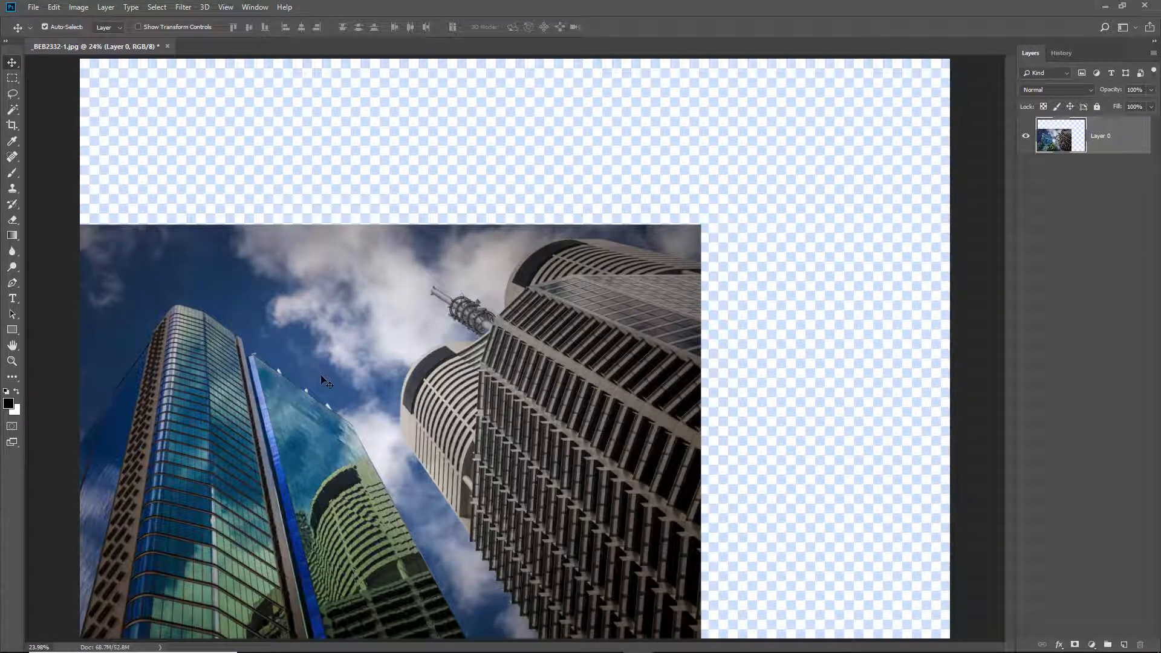
Centre the scaled-down photo layer on the canvas, shift it up and to the left, and return it to the centre.
{"action": "left_click_drag", "start_coordinate": [375, 448], "coordinate": [506, 362]}
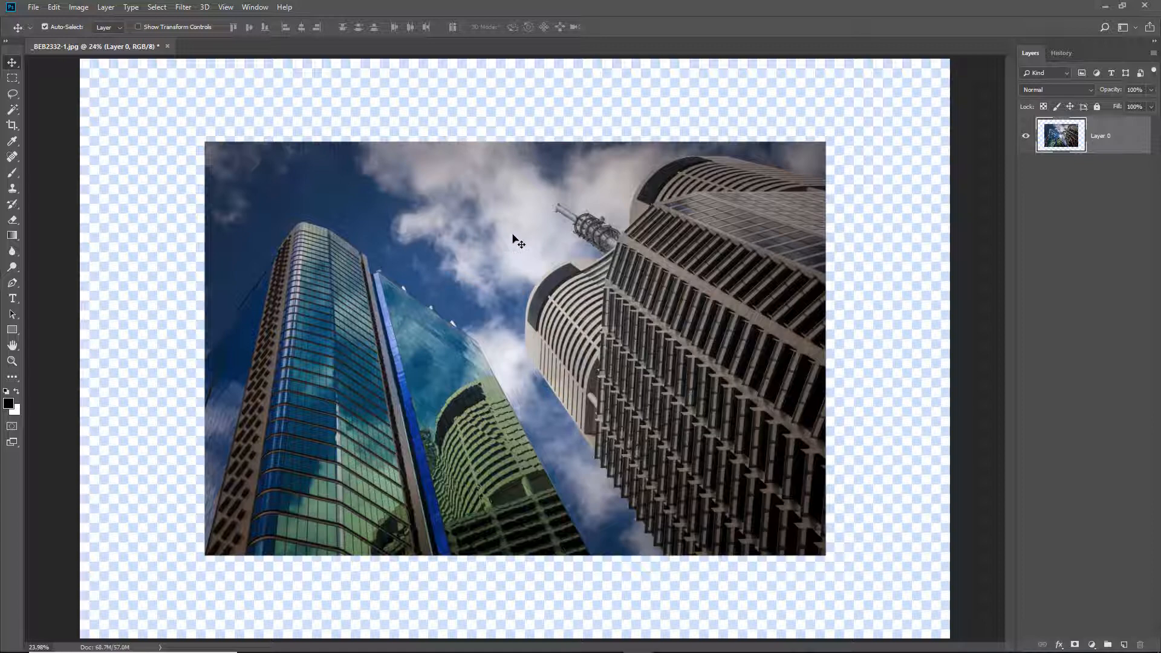
{"action": "left_click_drag", "start_coordinate": [650, 234], "coordinate": [571, 200]}
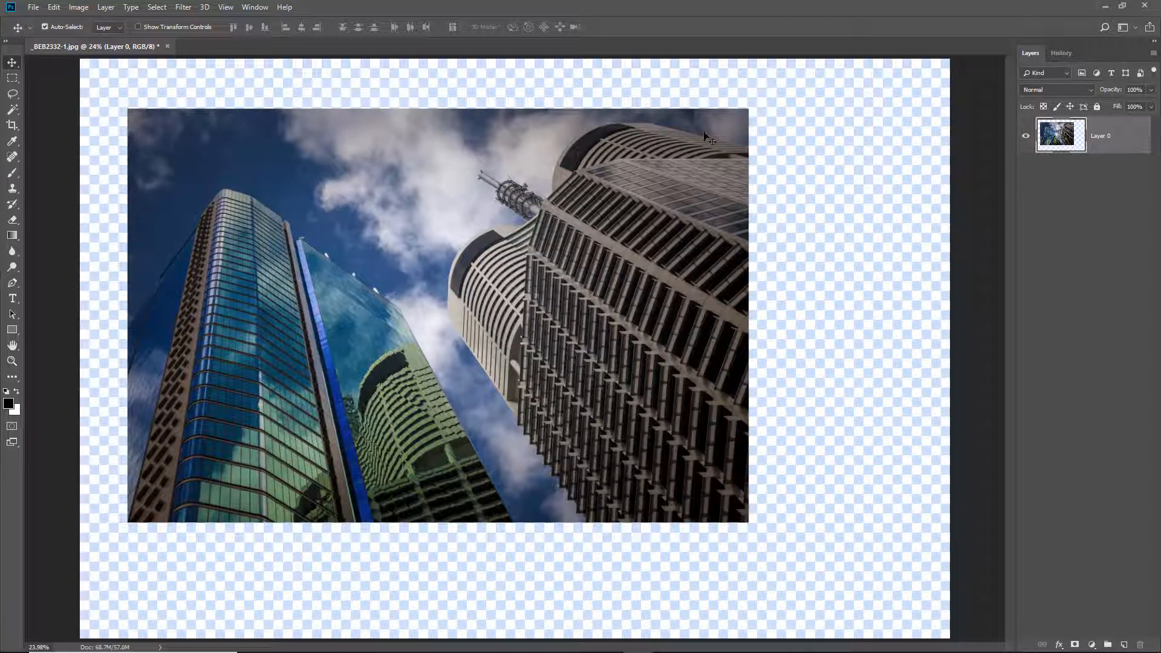
{"action": "left_click_drag", "start_coordinate": [705, 135], "coordinate": [729, 145]}
{"action": "left_click_drag", "start_coordinate": [743, 149], "coordinate": [782, 165]}
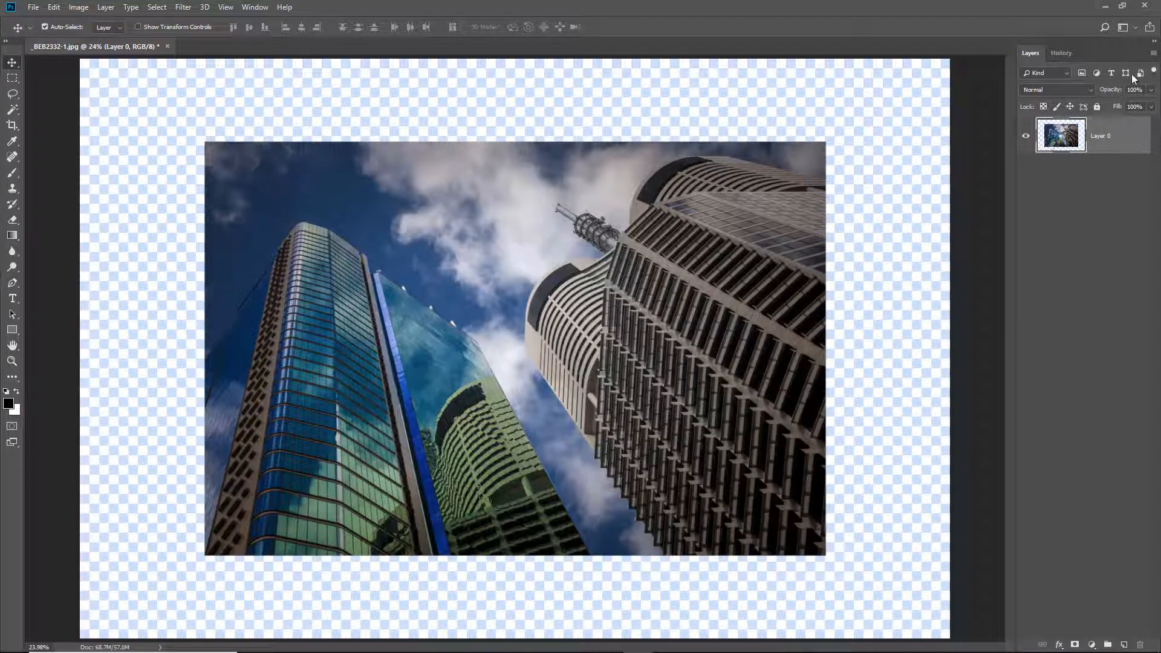
Flatten the image, and unlock the merged layer to shift it left and down and back again.
{"action": "left_click", "coordinate": [1154, 54]}
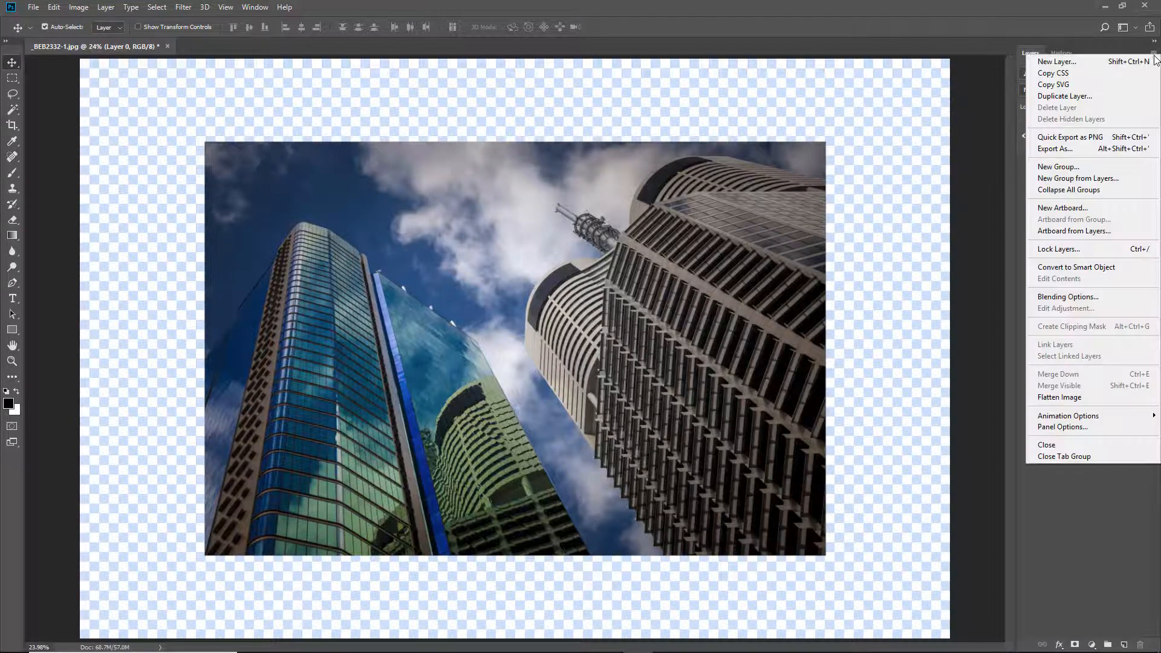
{"action": "left_click", "coordinate": [1066, 396]}
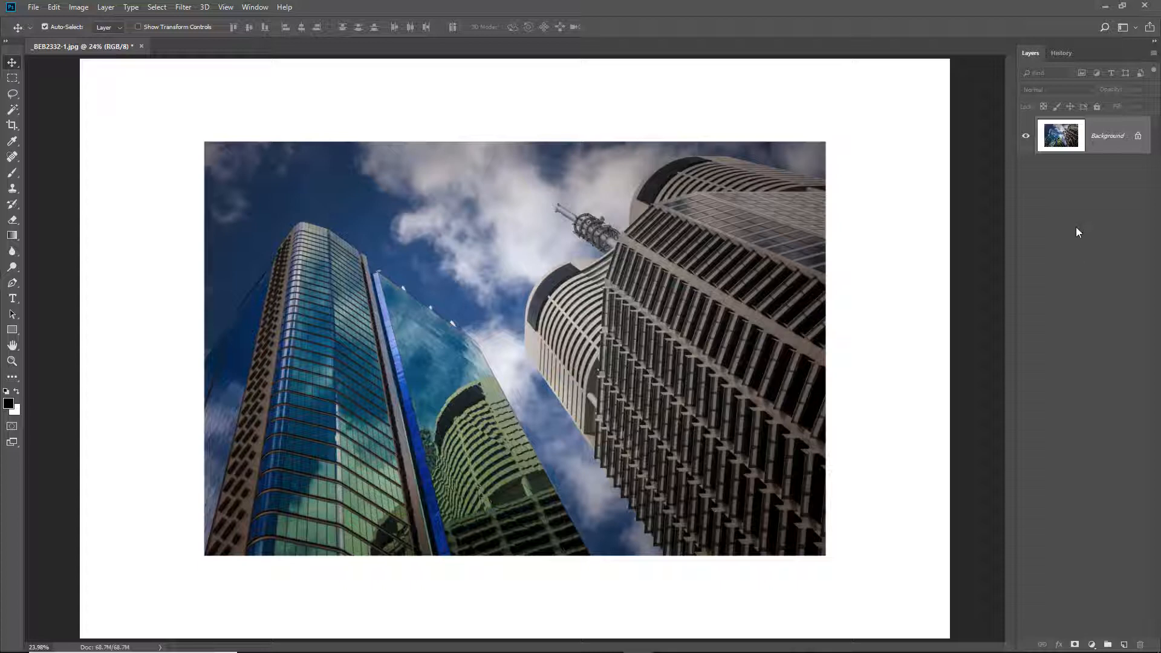
{"action": "left_click", "coordinate": [1137, 137]}
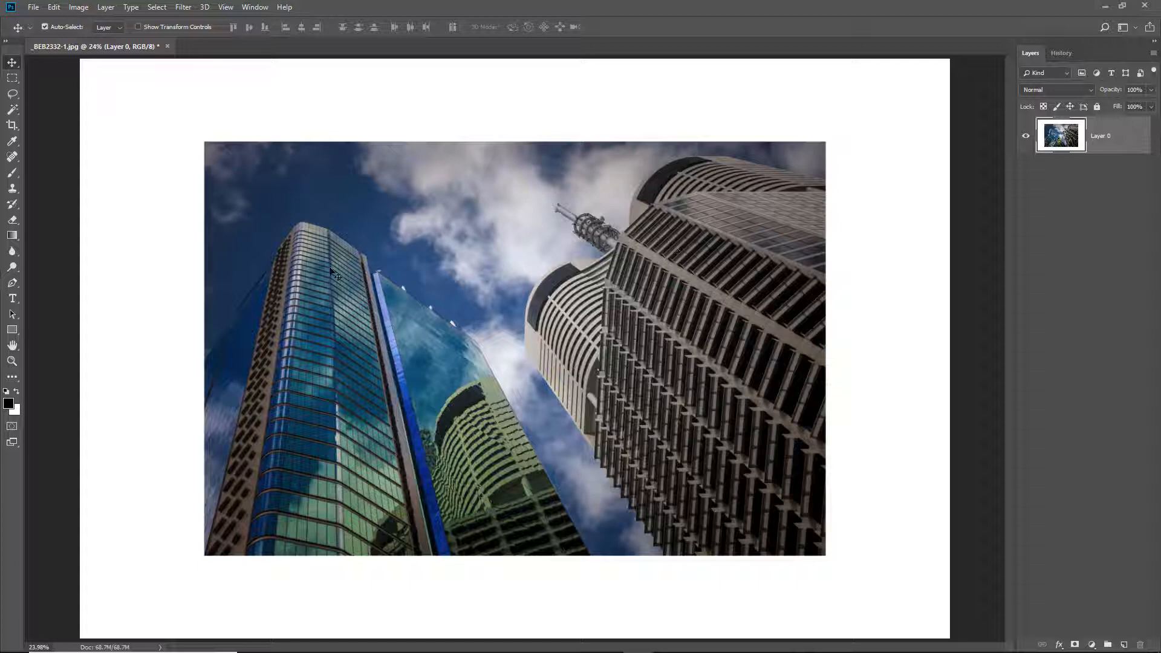
{"action": "left_click_drag", "start_coordinate": [764, 279], "coordinate": [593, 328]}
{"action": "left_click_drag", "start_coordinate": [583, 374], "coordinate": [746, 328]}
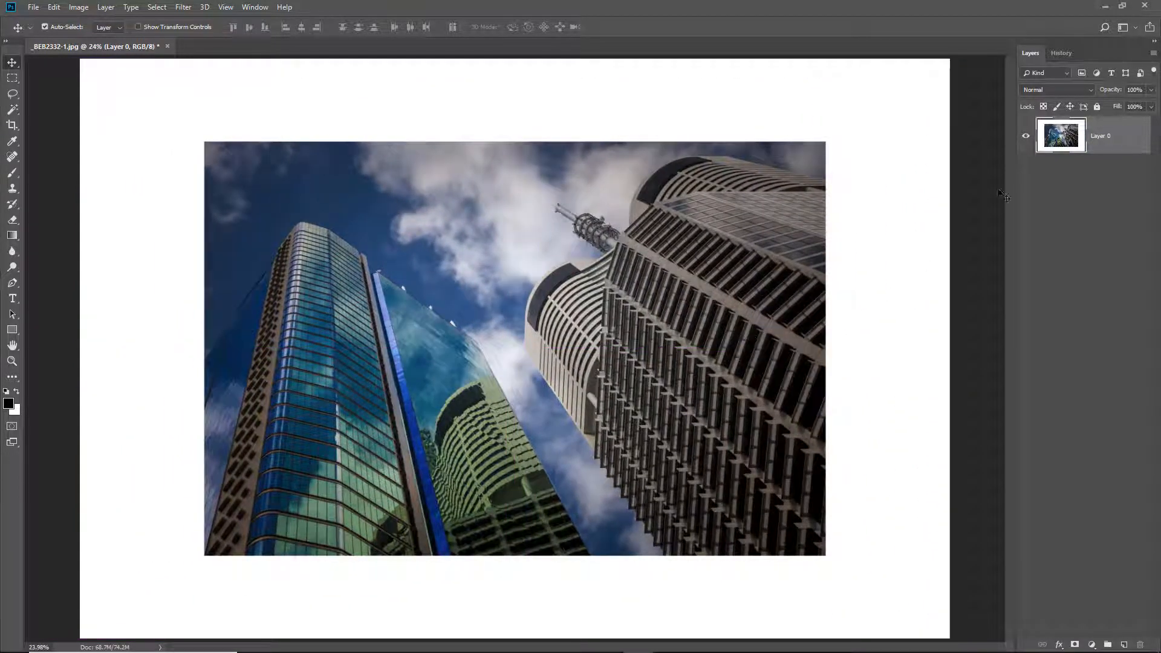
Step the document history back to the last Move state before Flatten Image and return to the layer list.
{"action": "left_click", "coordinate": [1060, 54]}
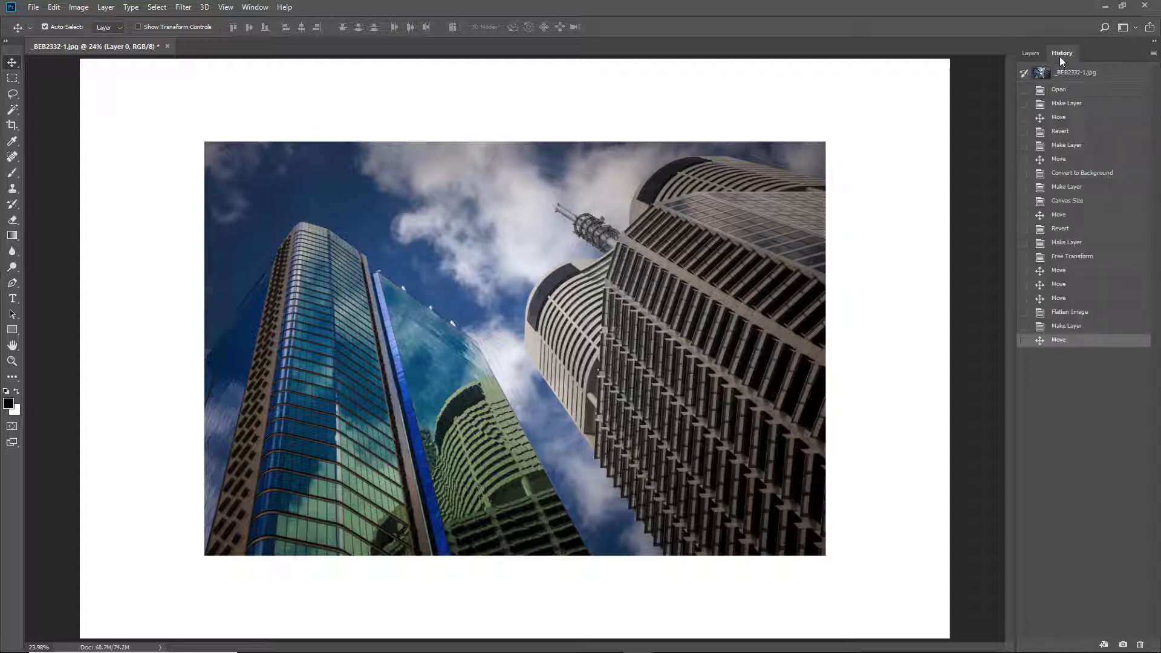
{"action": "left_click", "coordinate": [1058, 299]}
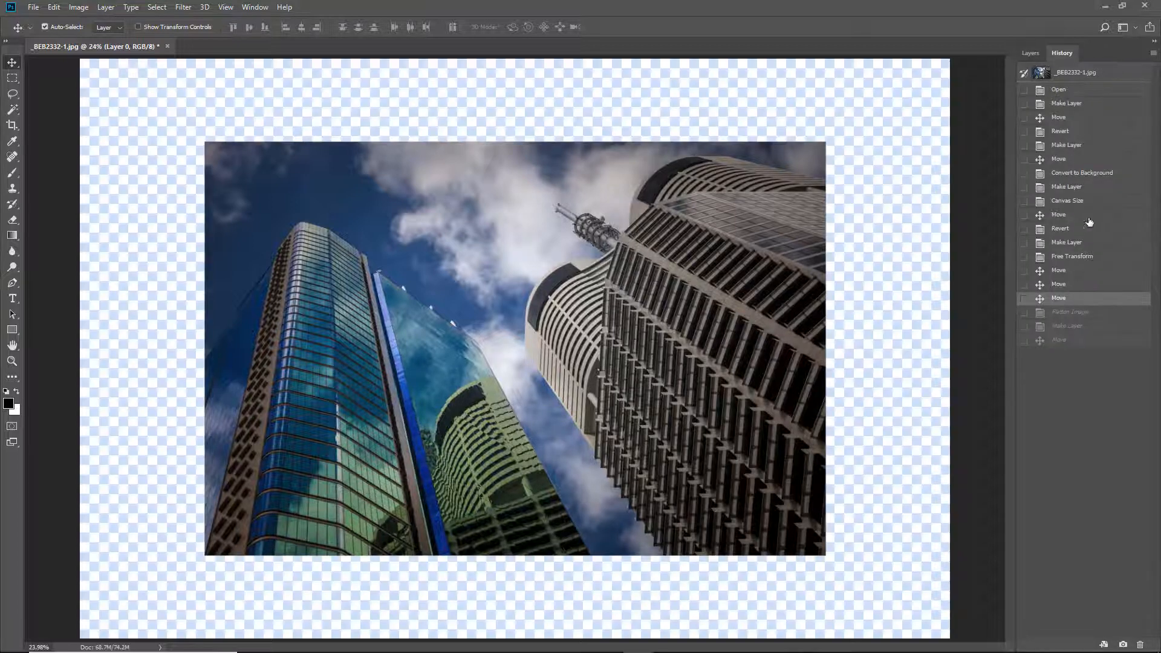
{"action": "left_click", "coordinate": [1029, 55]}
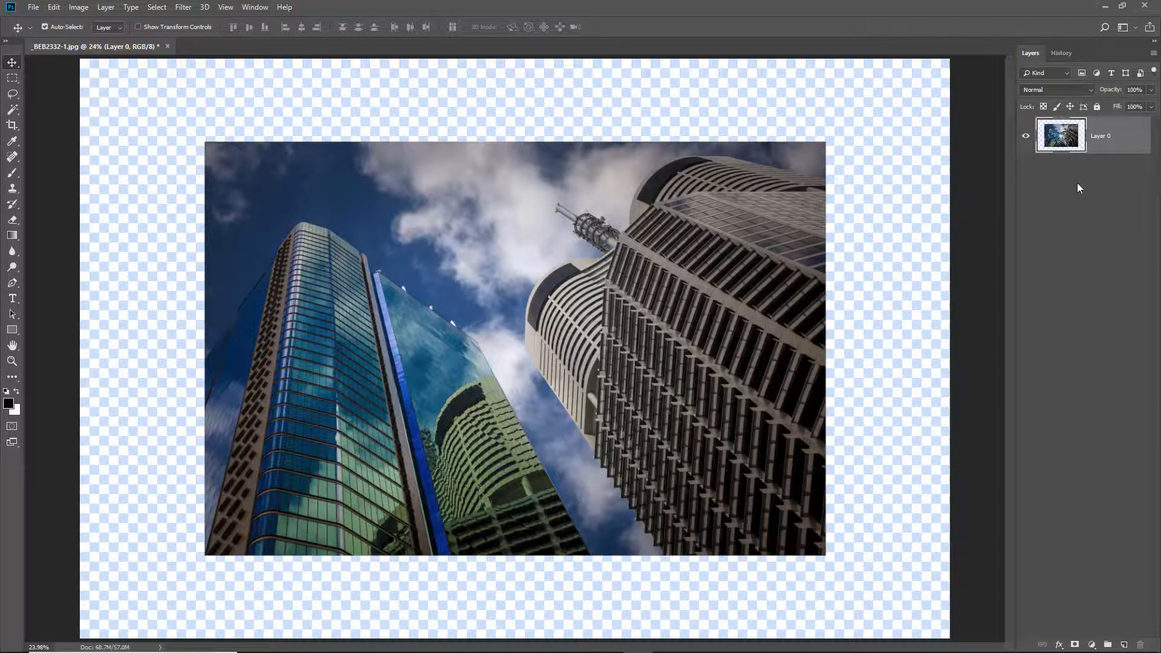